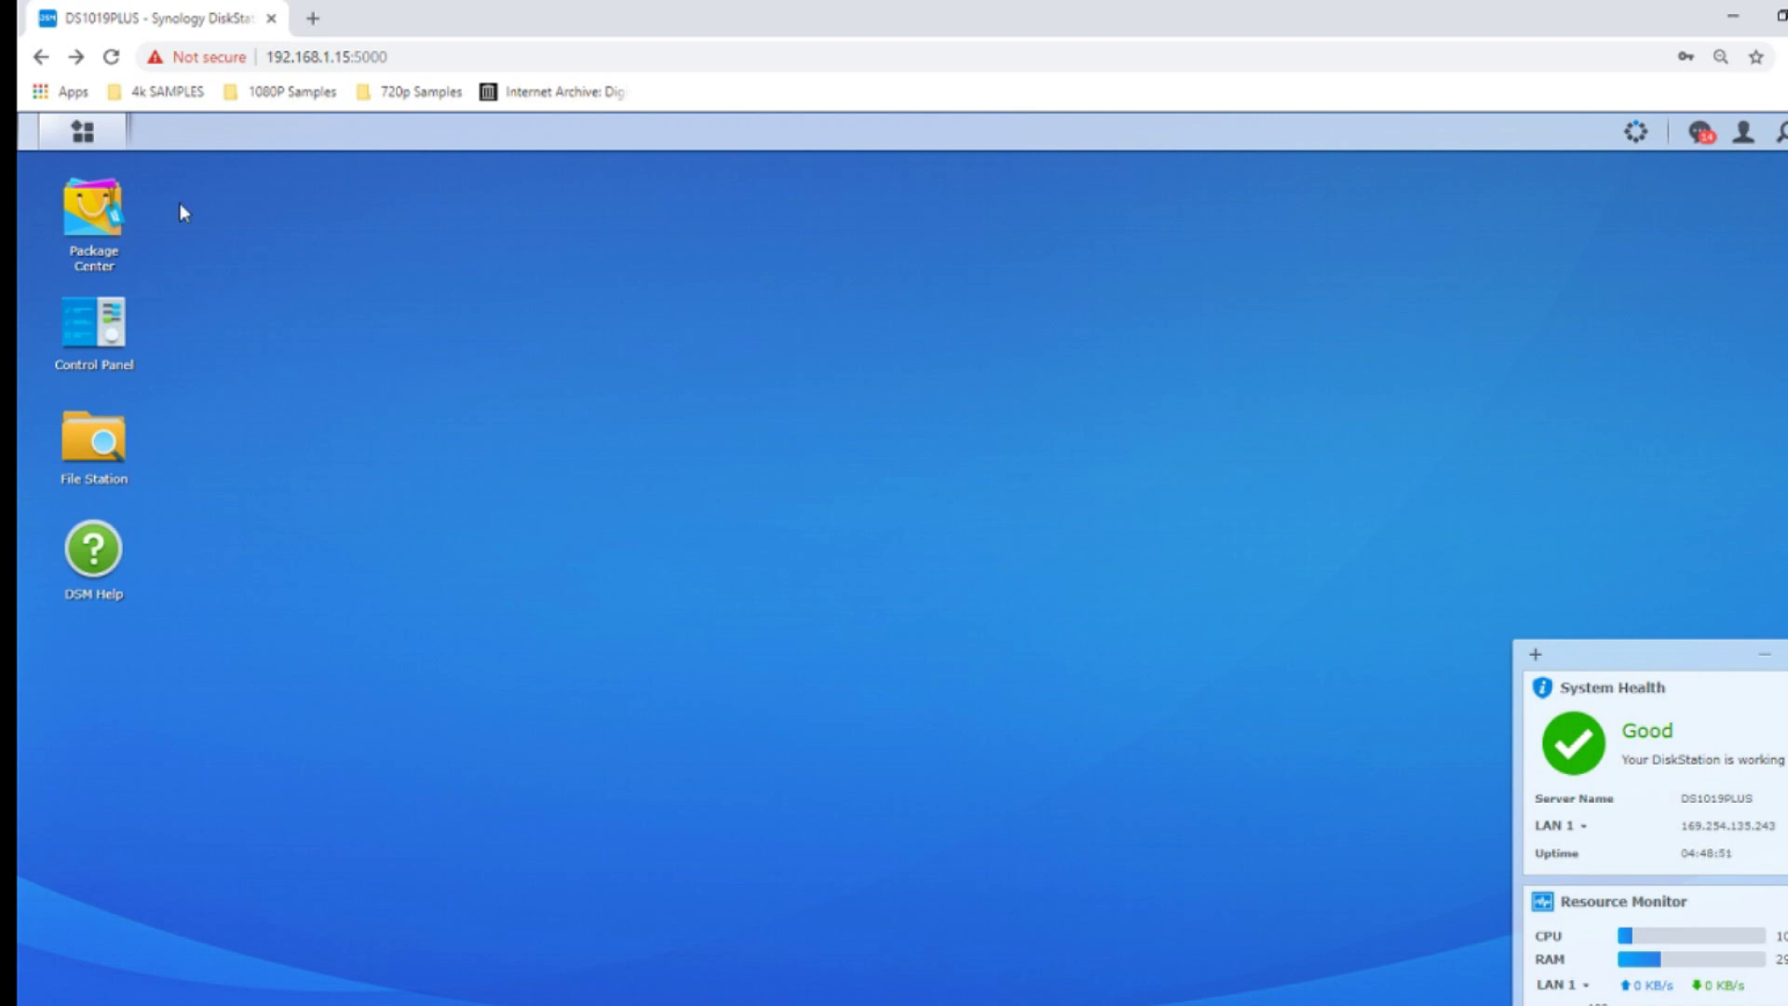
# - Check Package Center, then launch Surveillance Station from the DSM Main Menu in its own tab
pyautogui.click(93, 138)
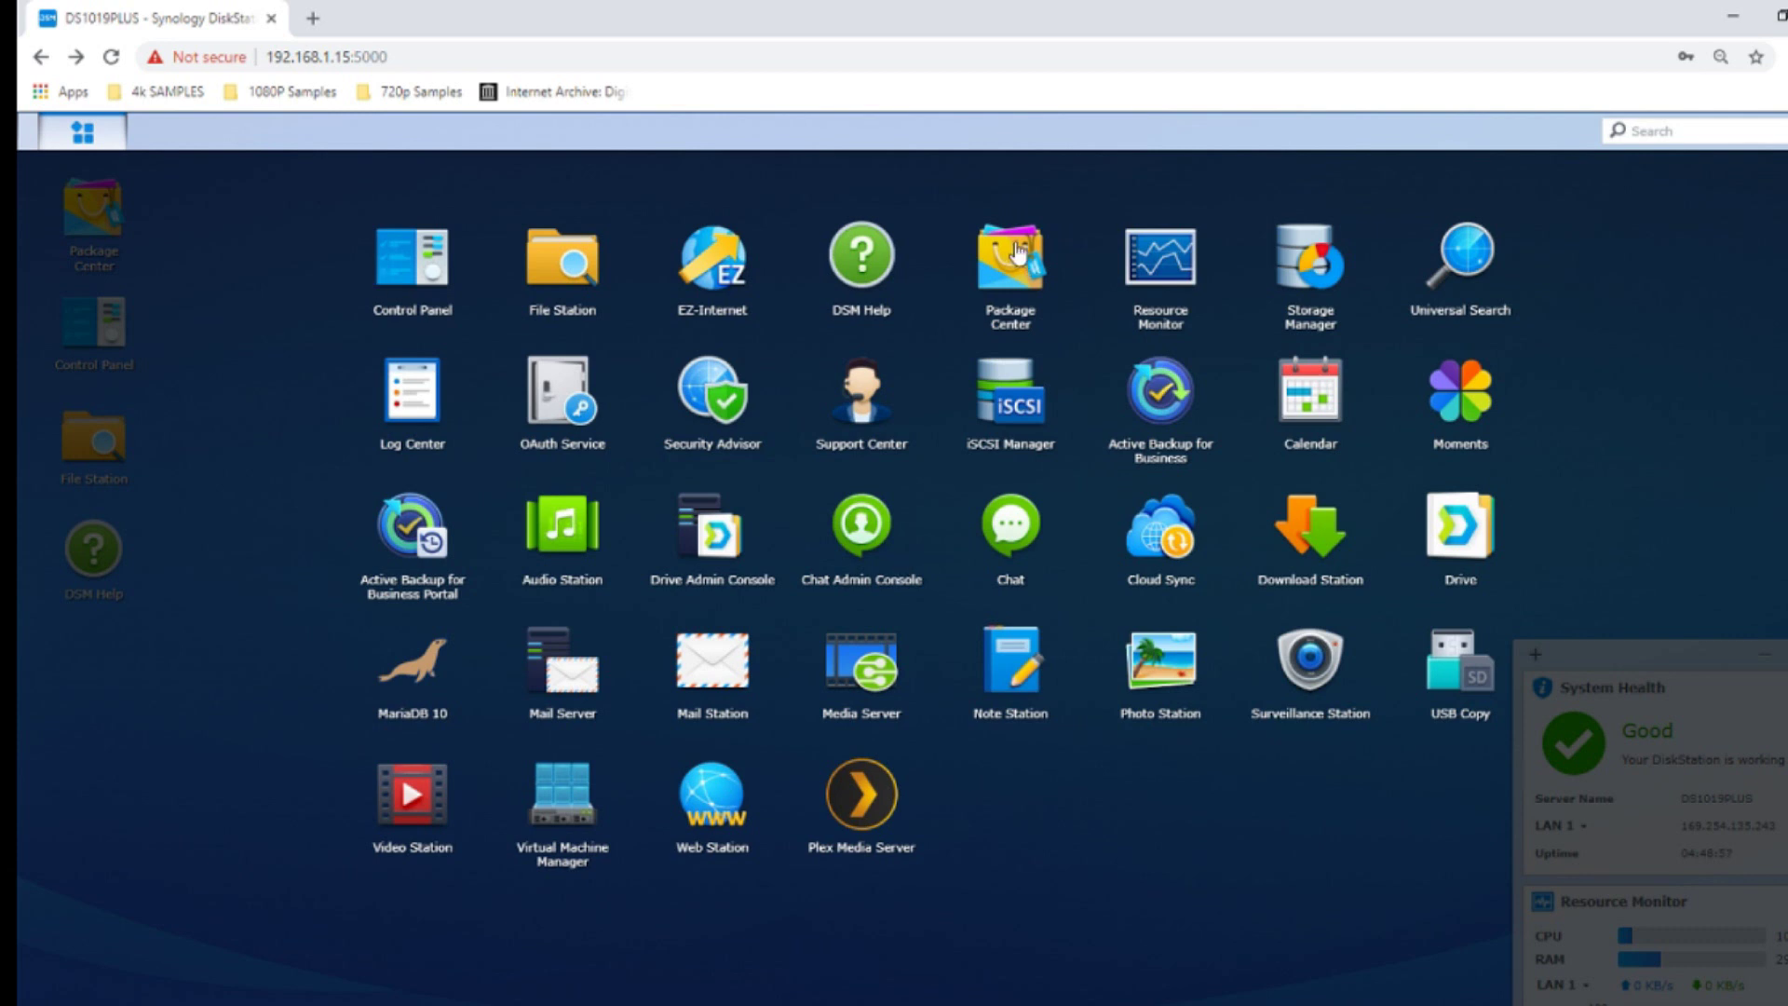
pyautogui.click(406, 841)
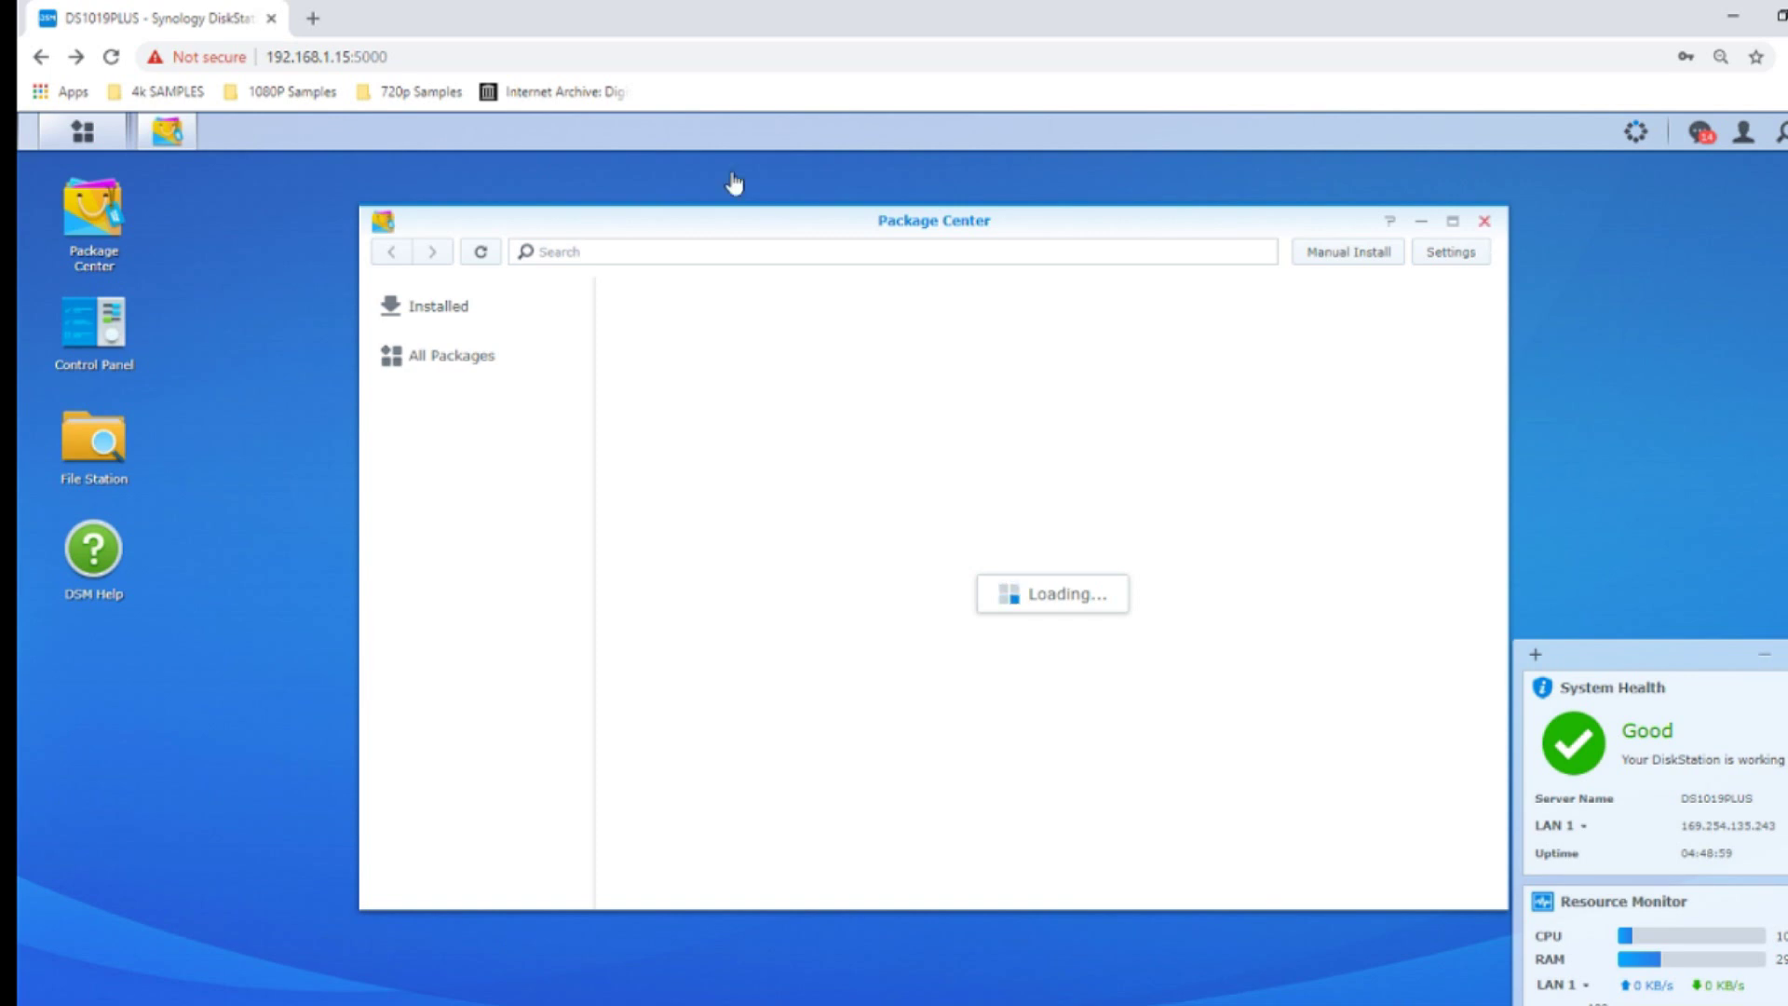
pyautogui.click(81, 131)
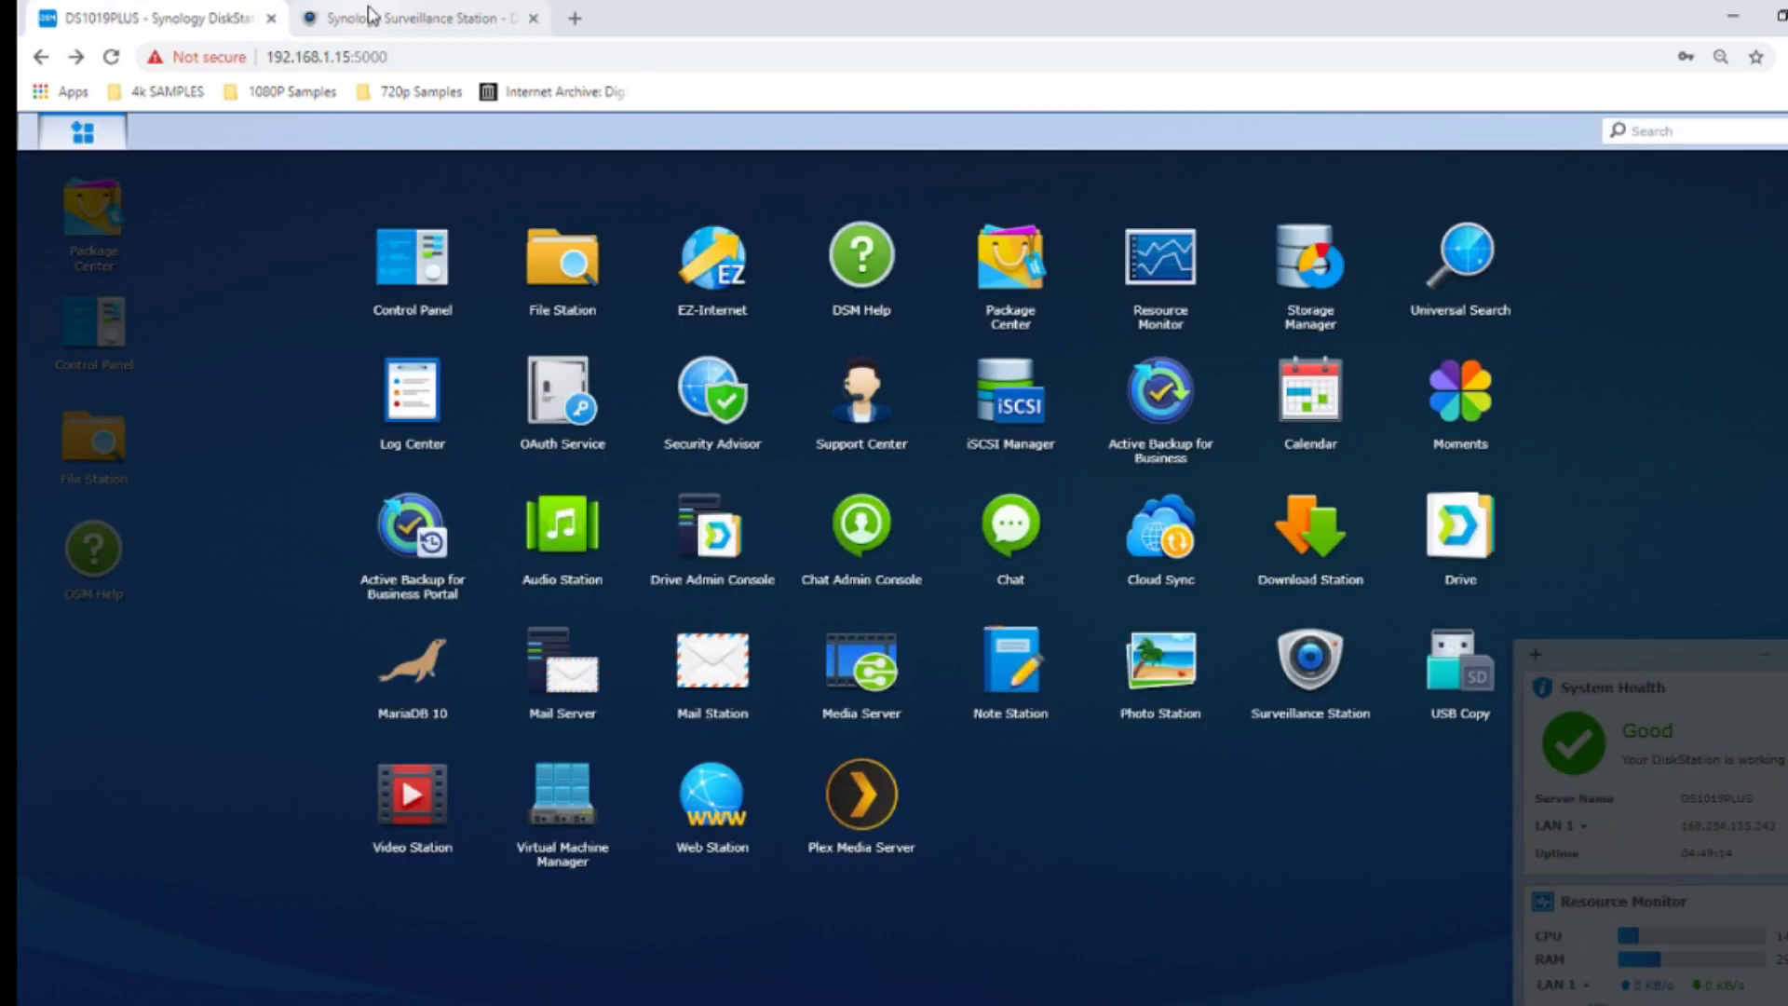
pyautogui.click(484, 19)
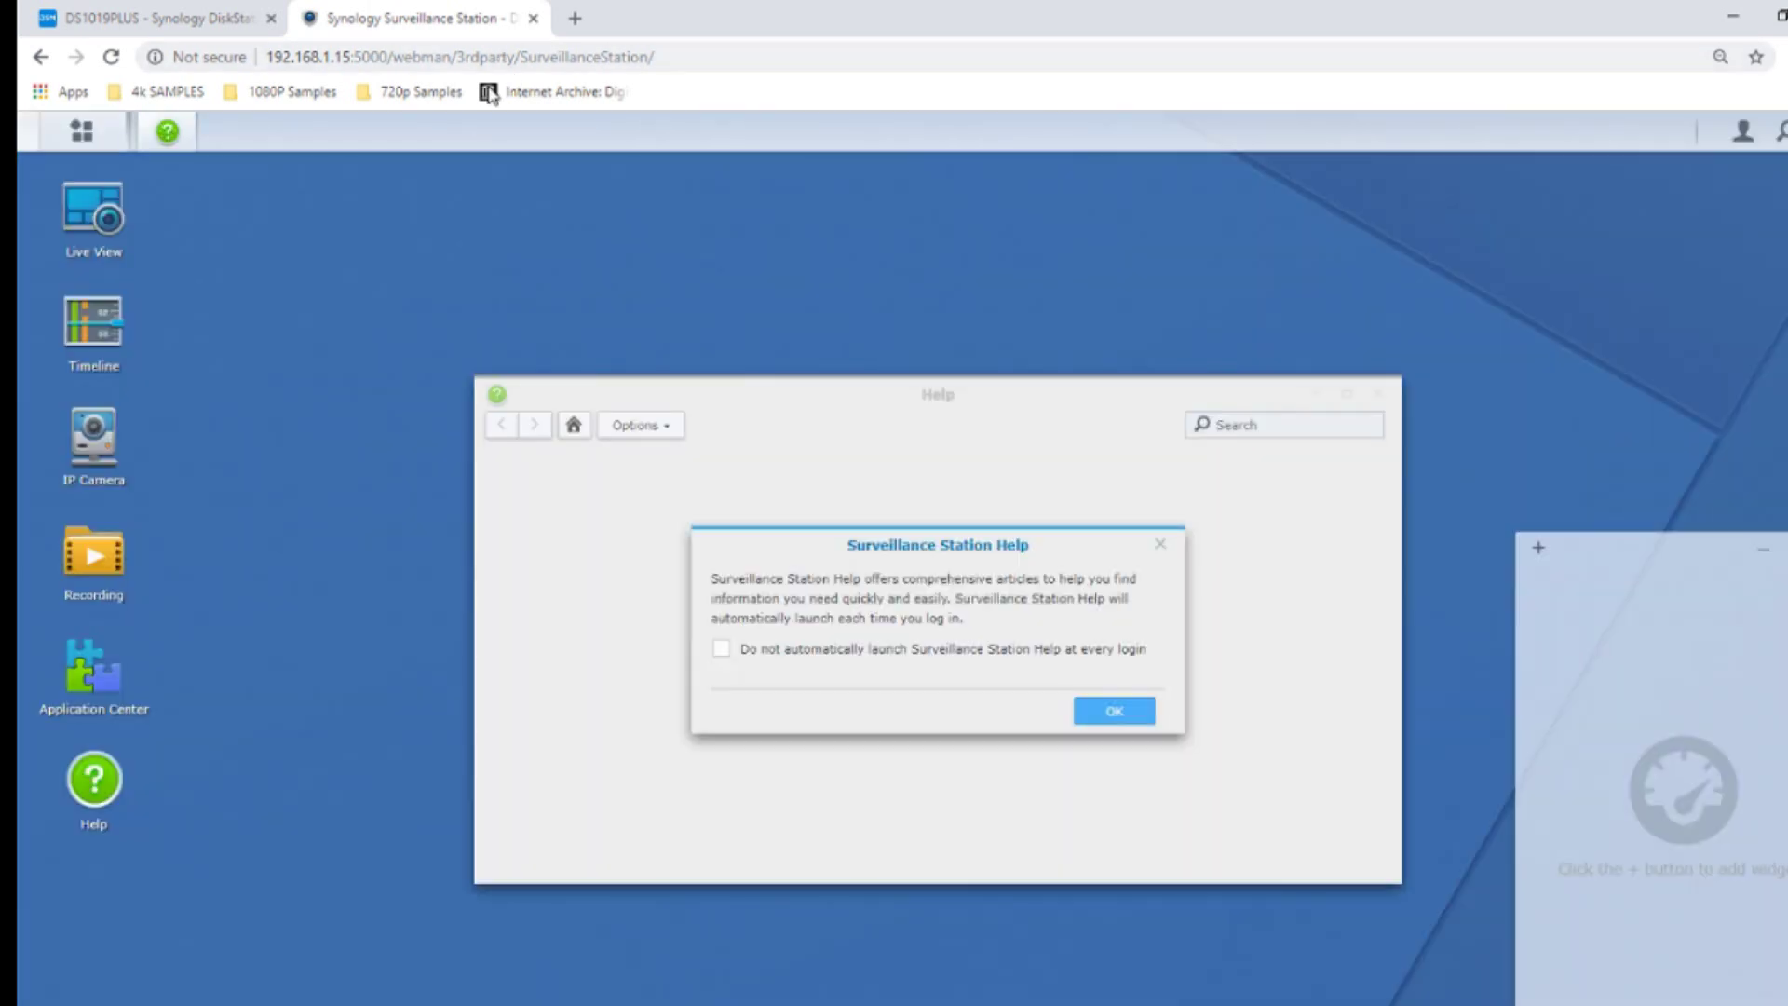
# - Dismiss the Surveillance Station help notice and close the Help window
pyautogui.click(1161, 547)
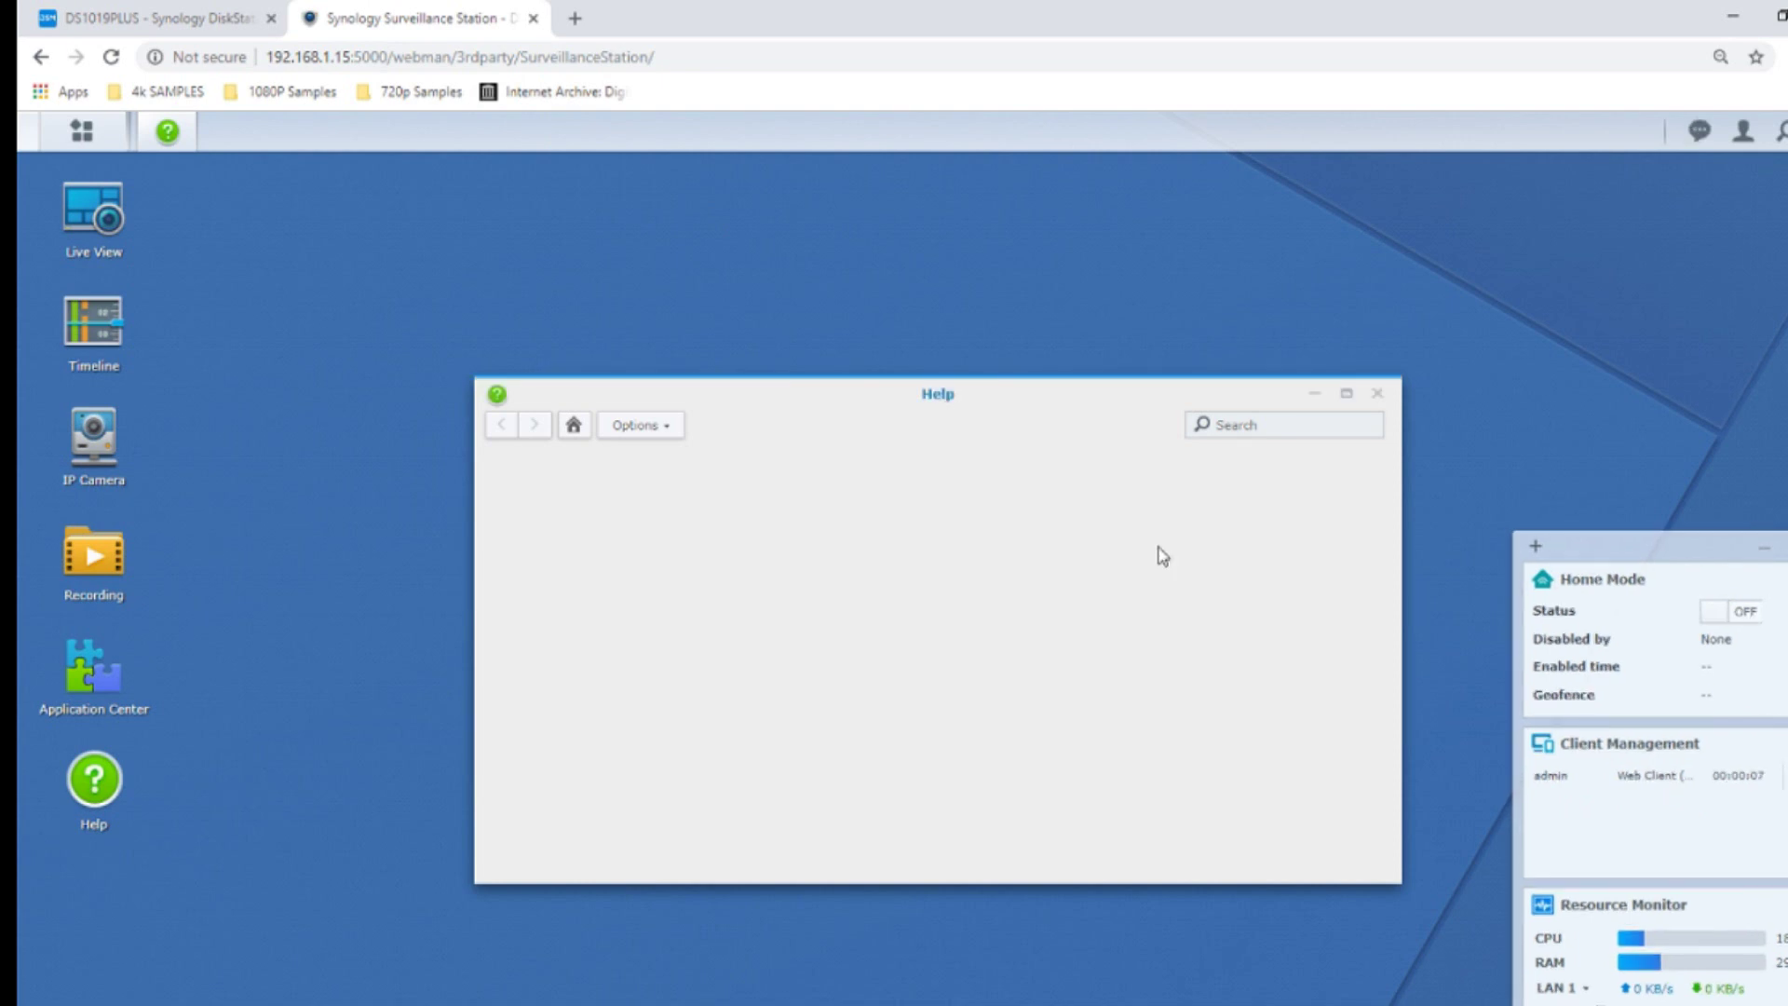
pyautogui.click(1377, 399)
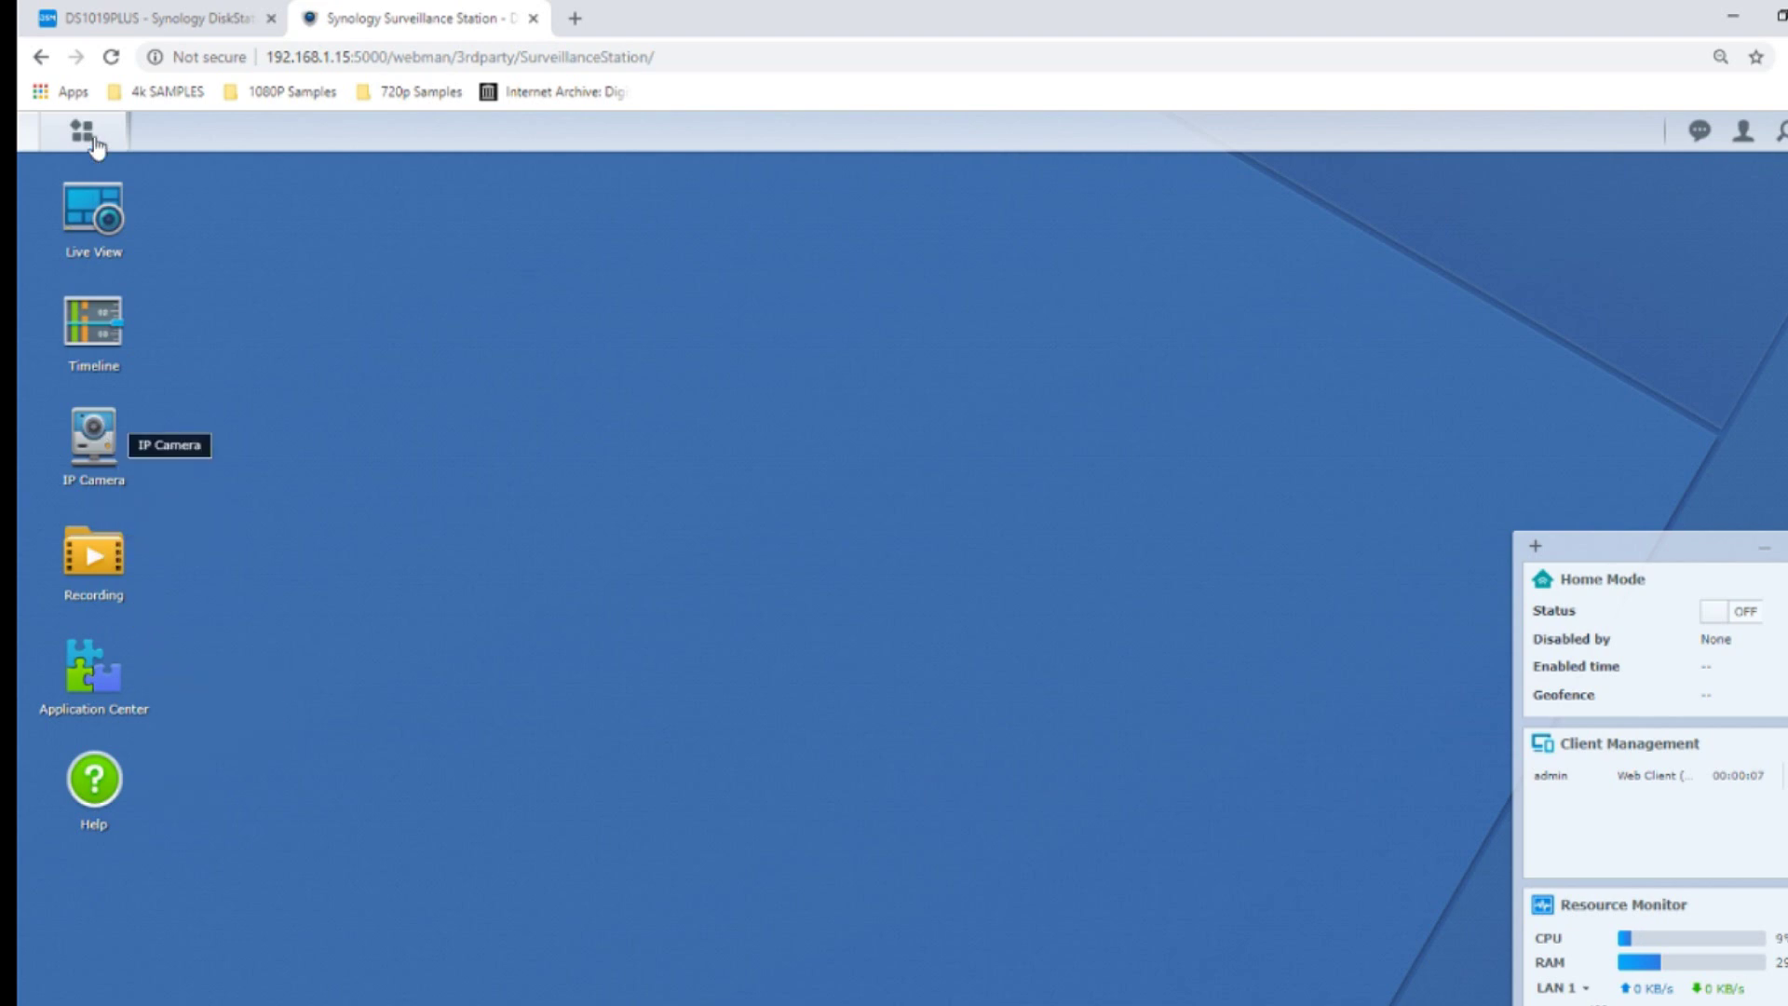
# - Open IP Camera and start the Add Camera Wizard through Add > Add Camera
pyautogui.click(103, 440)
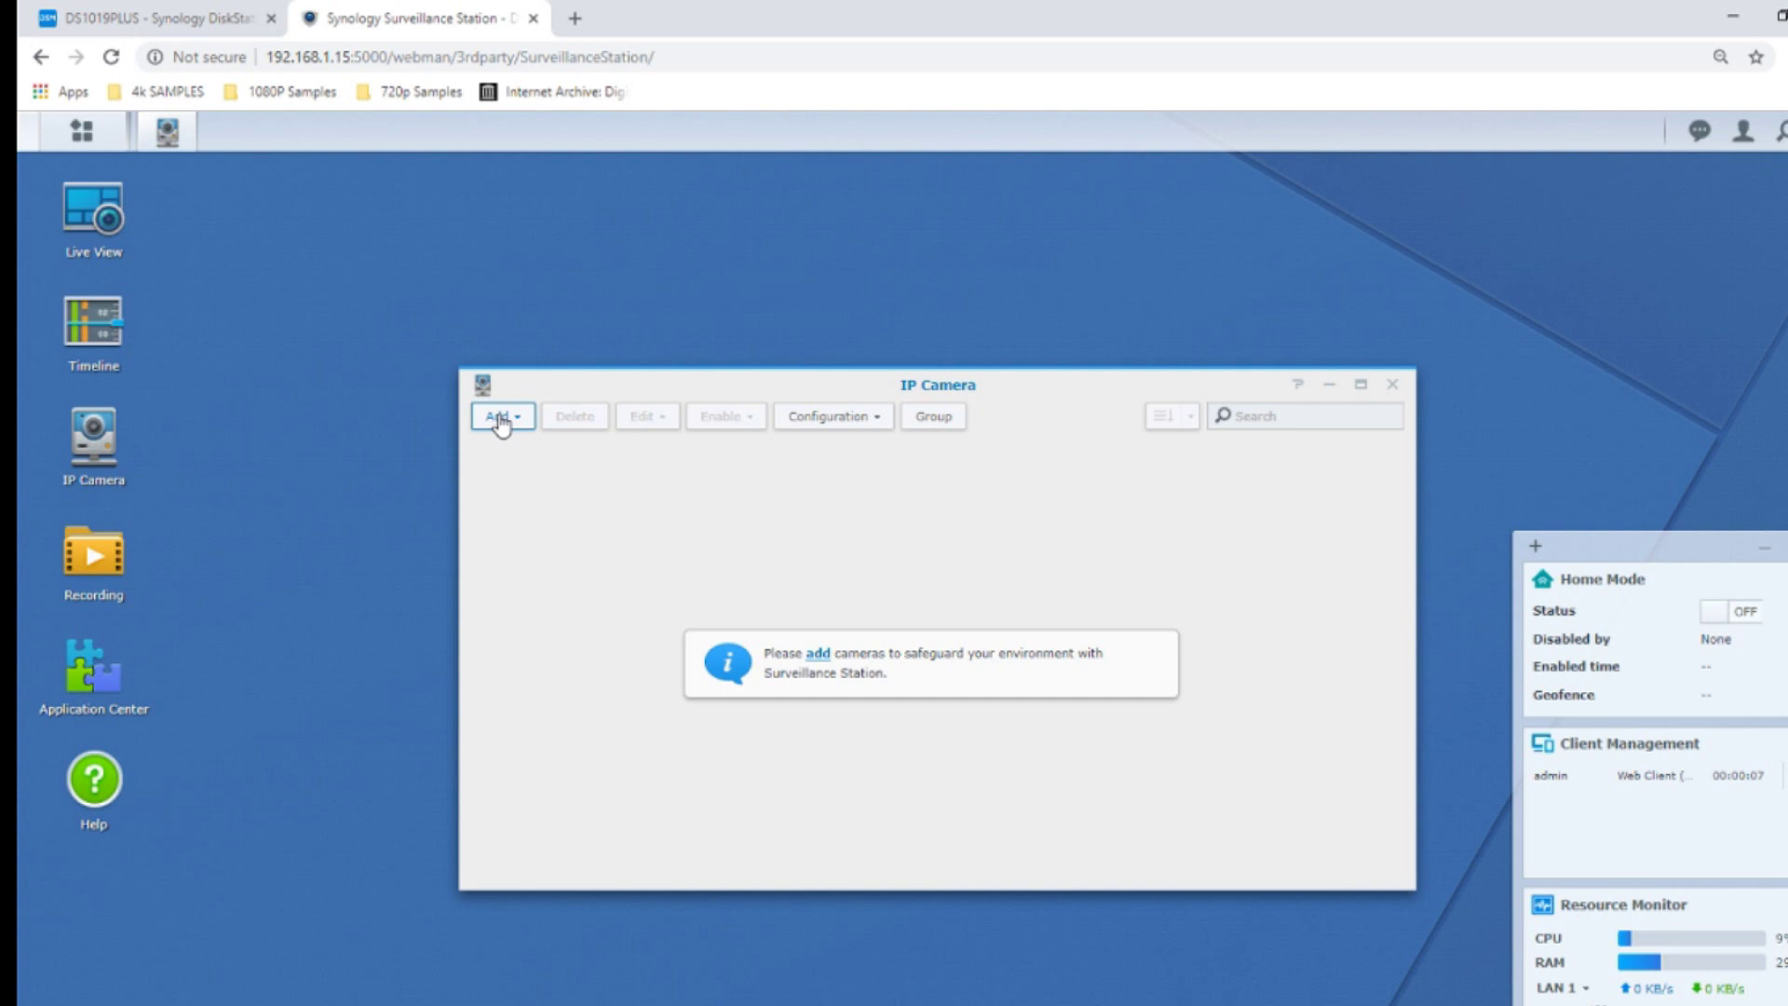
pyautogui.click(501, 421)
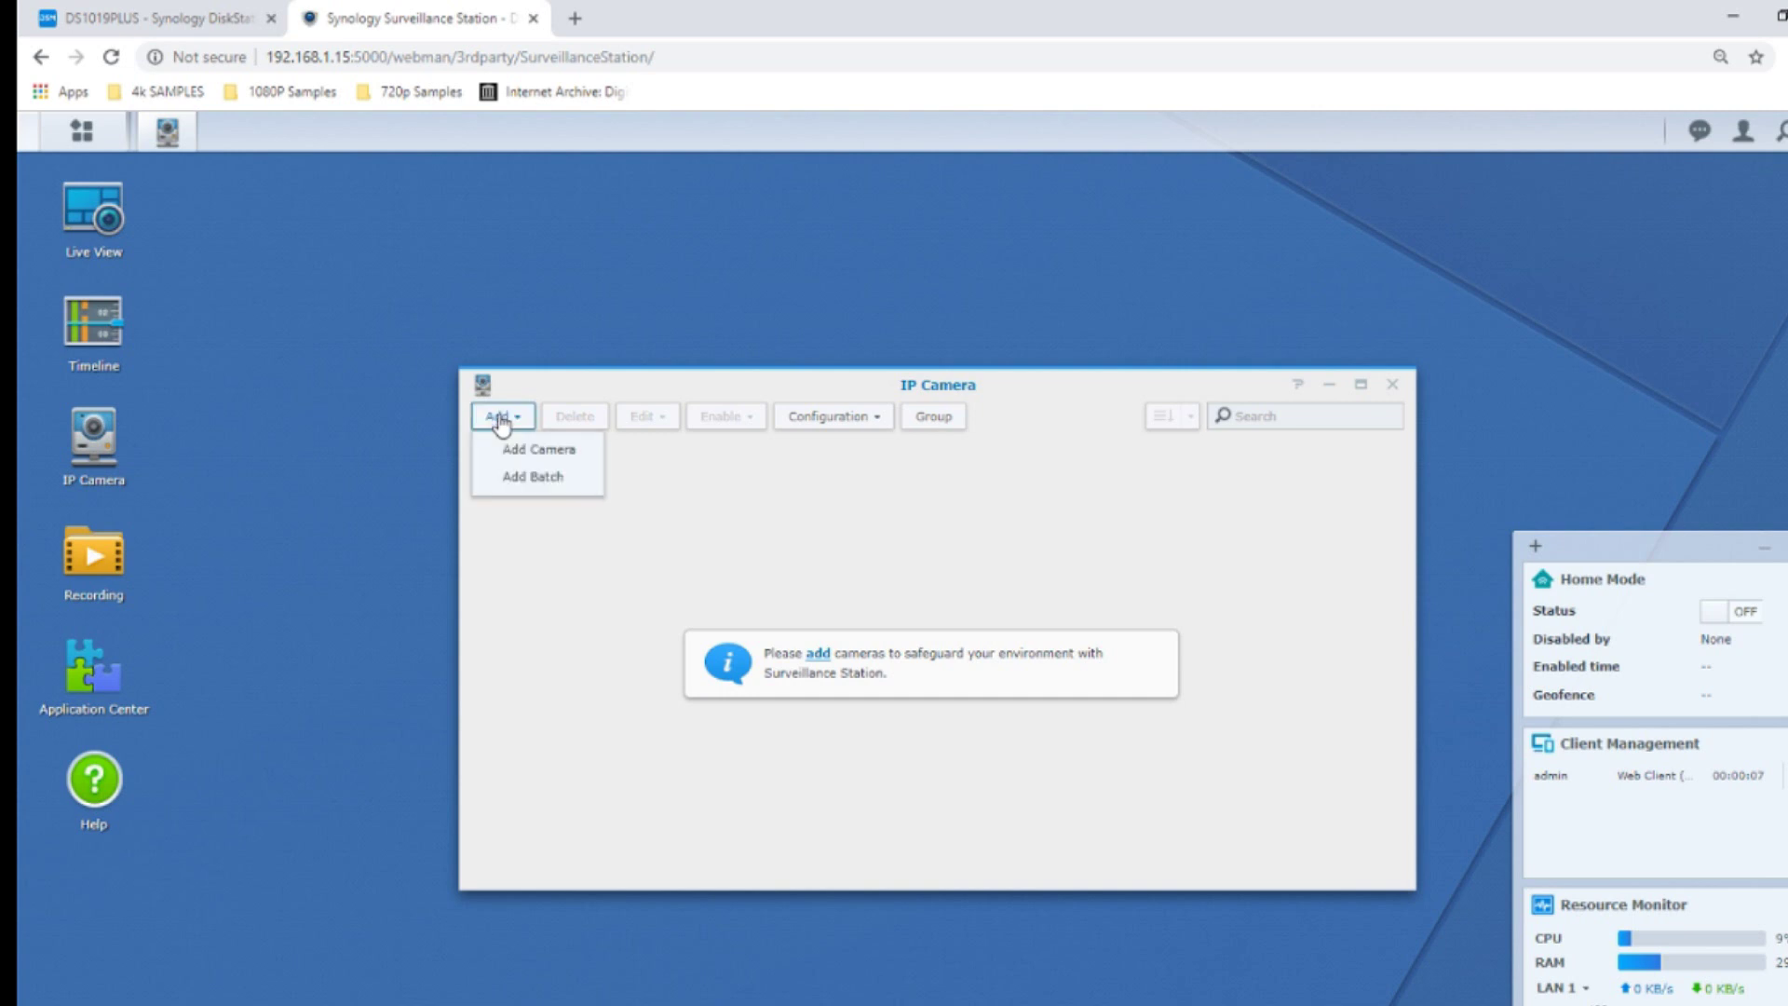
pyautogui.click(537, 455)
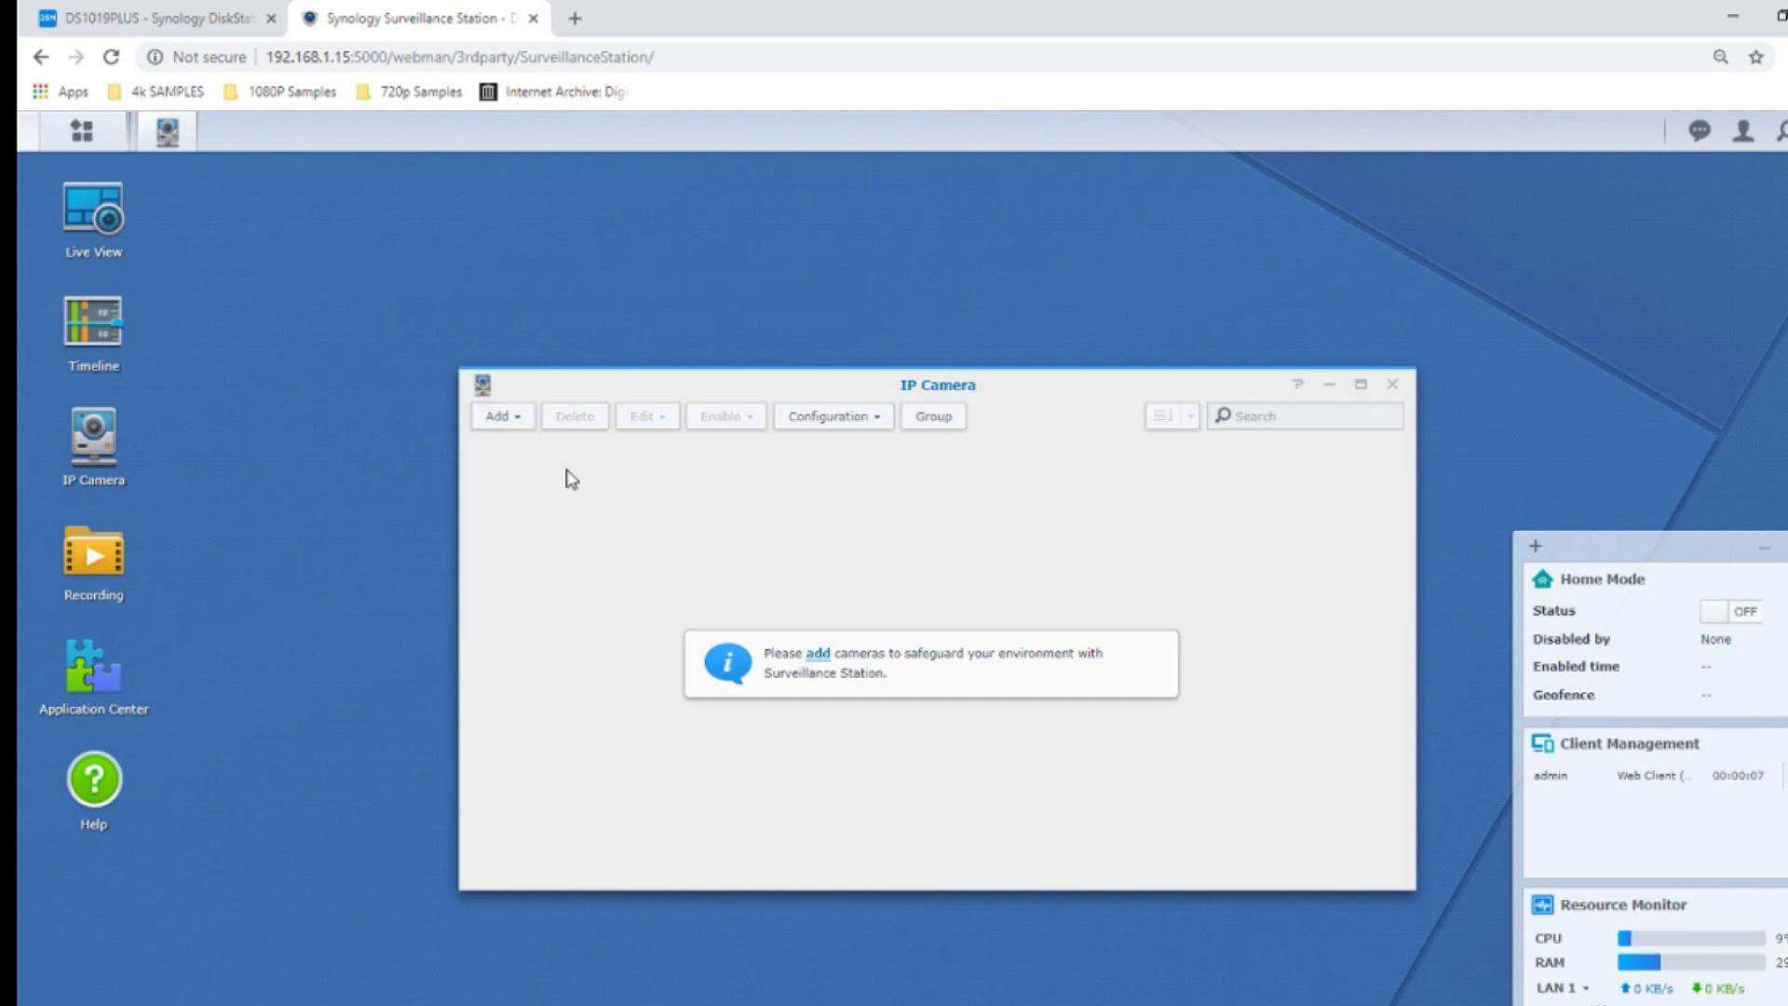
pyautogui.click(818, 653)
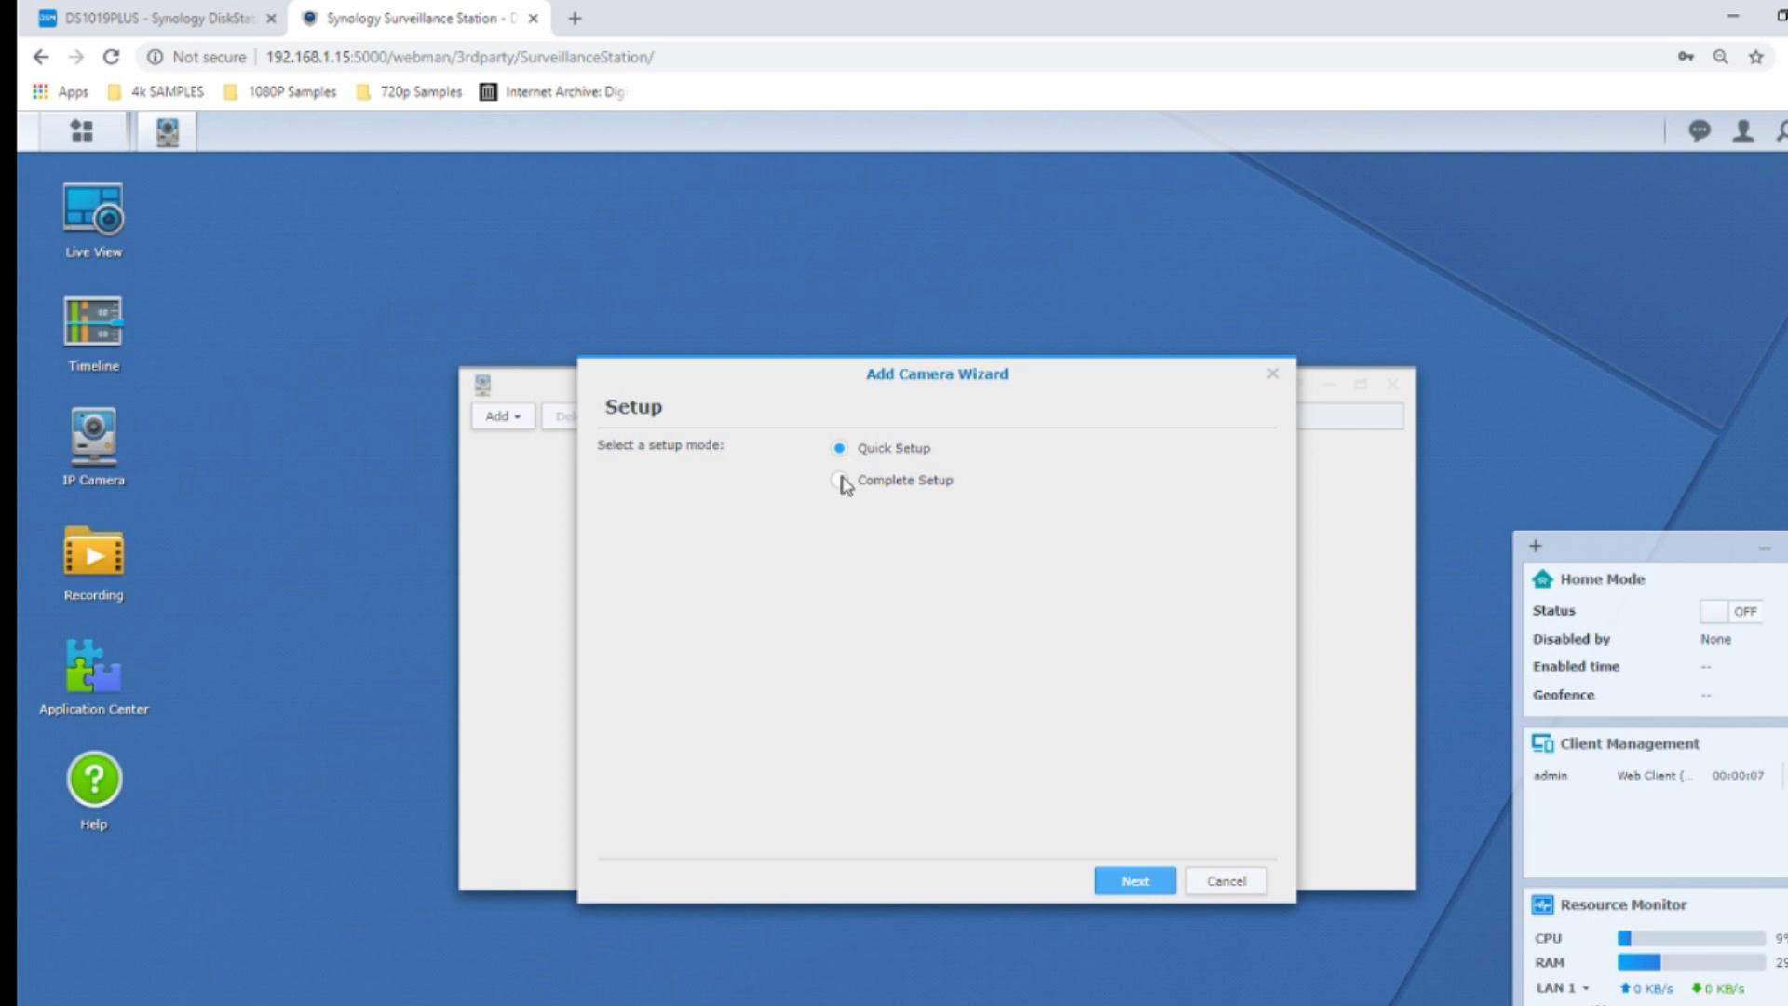
# - Choose Complete Setup and fill the details from the discovered ONVIF IPC-122 at 192.168.1.12, port 8000
pyautogui.click(840, 480)
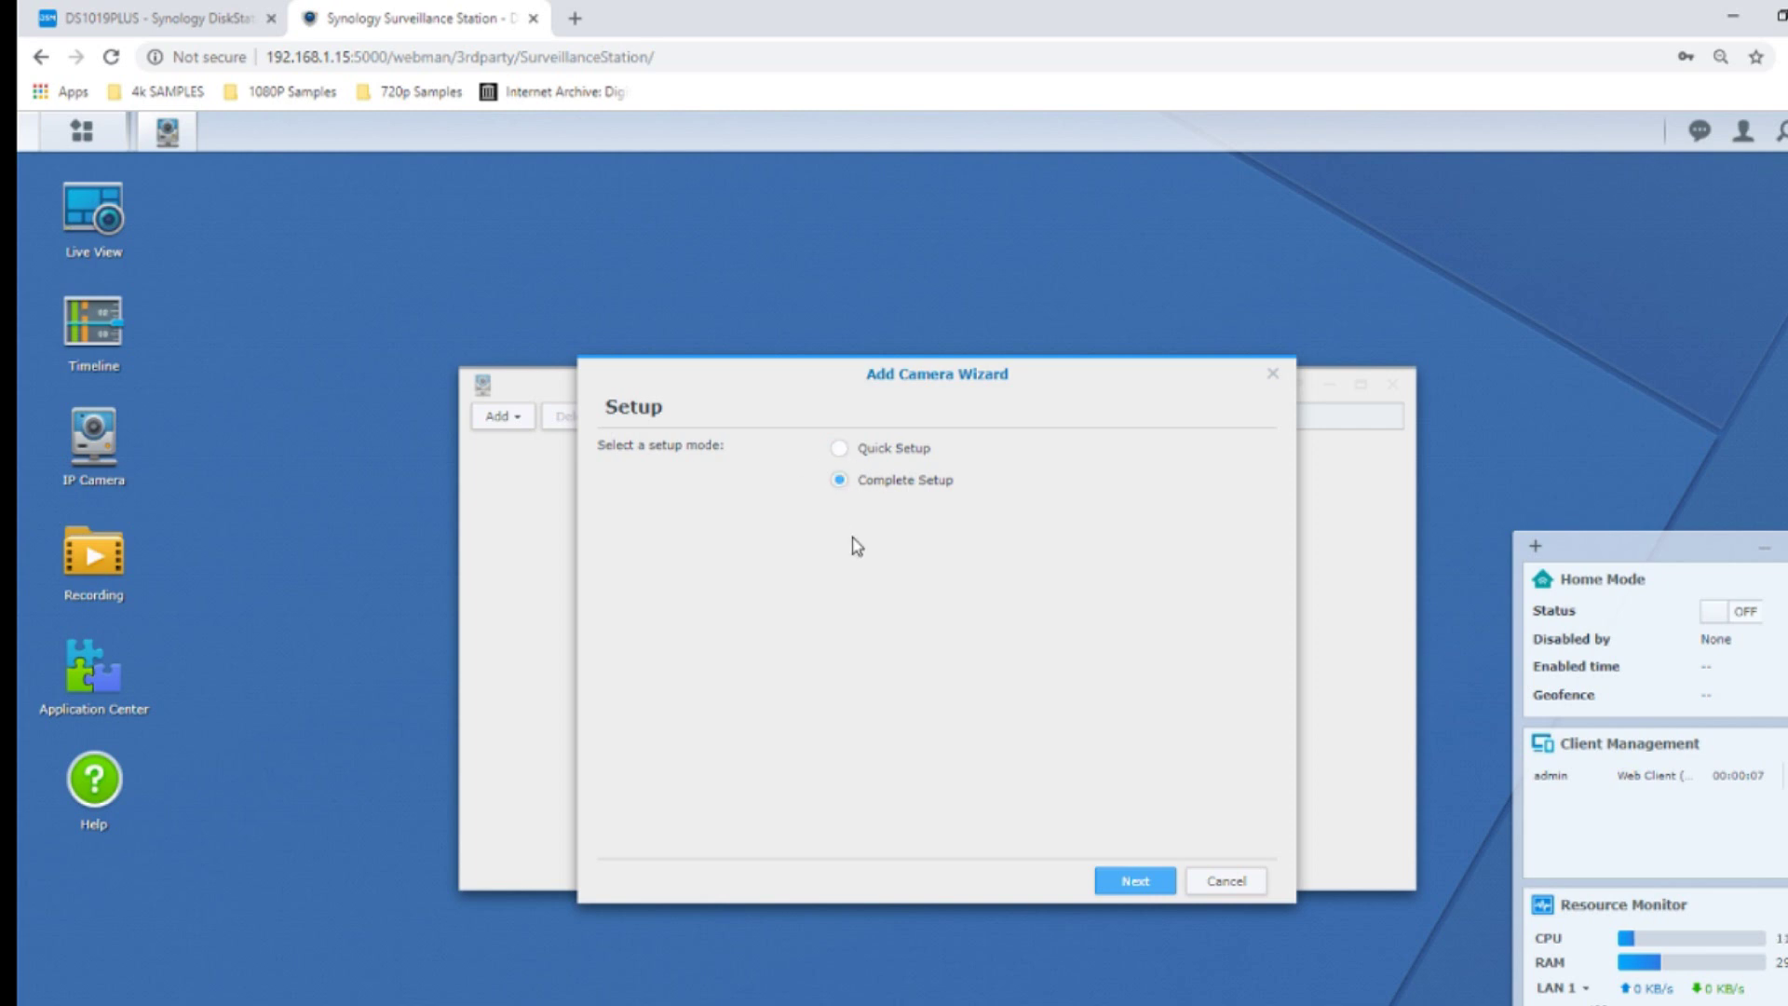
pyautogui.click(1135, 881)
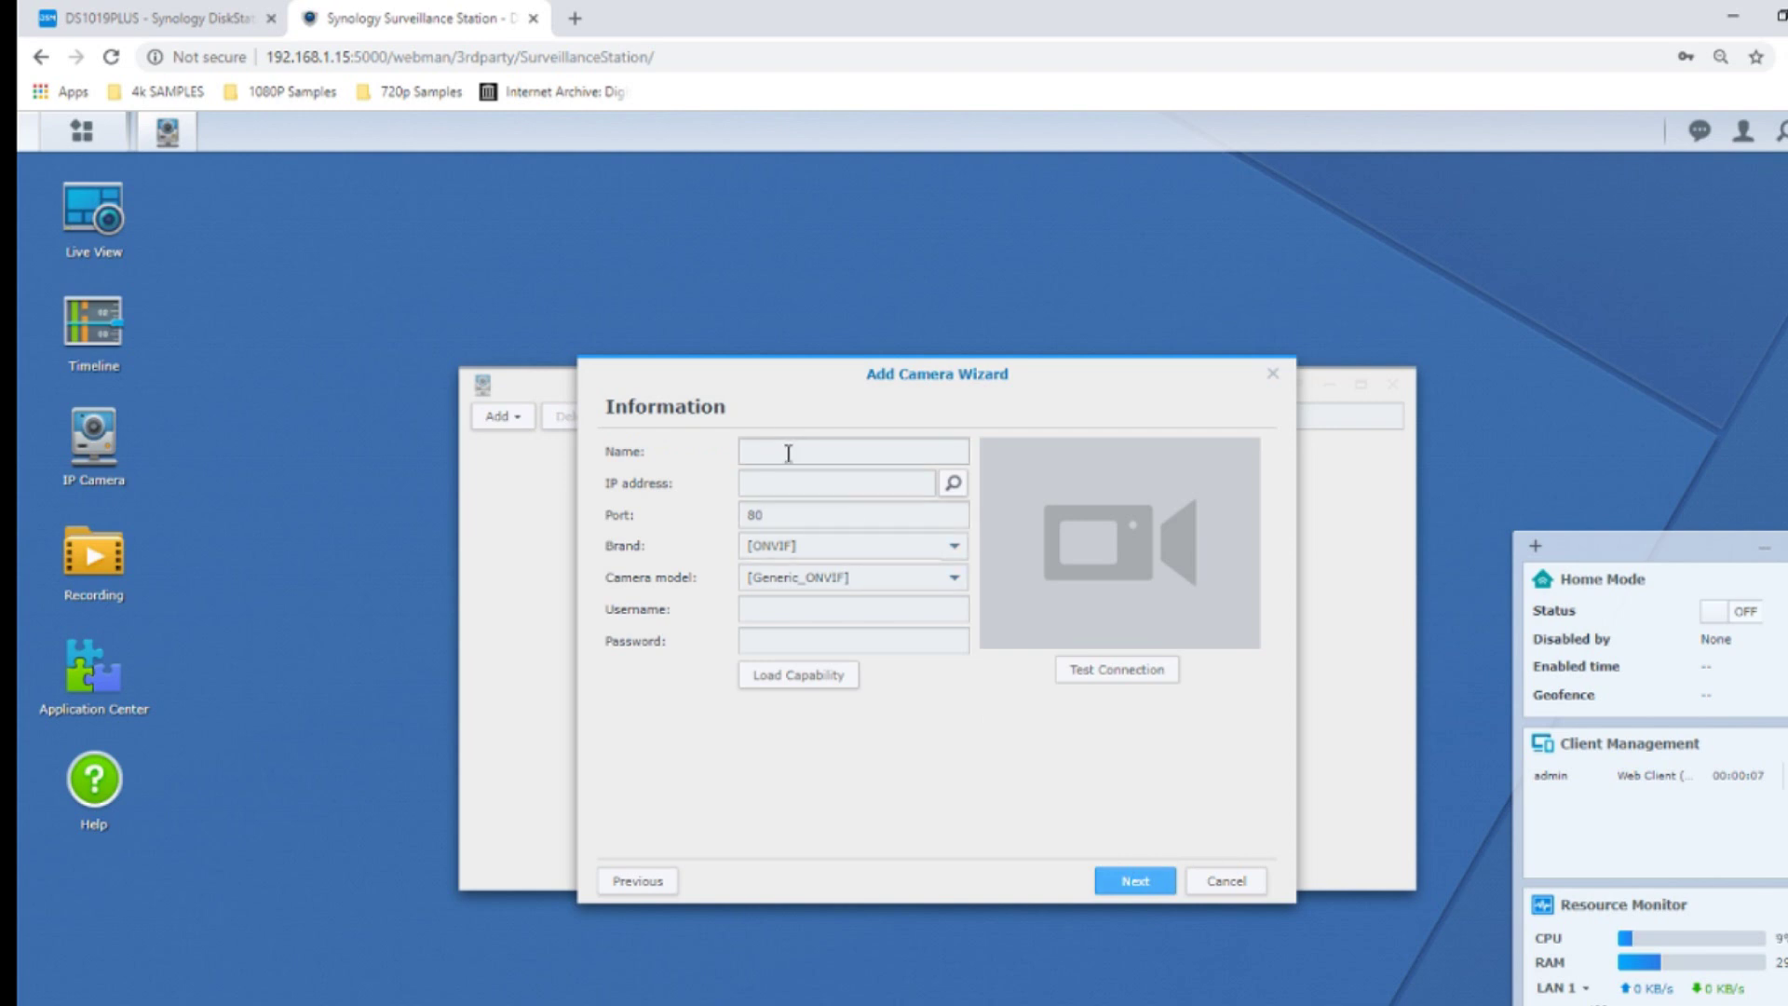
pyautogui.click(952, 482)
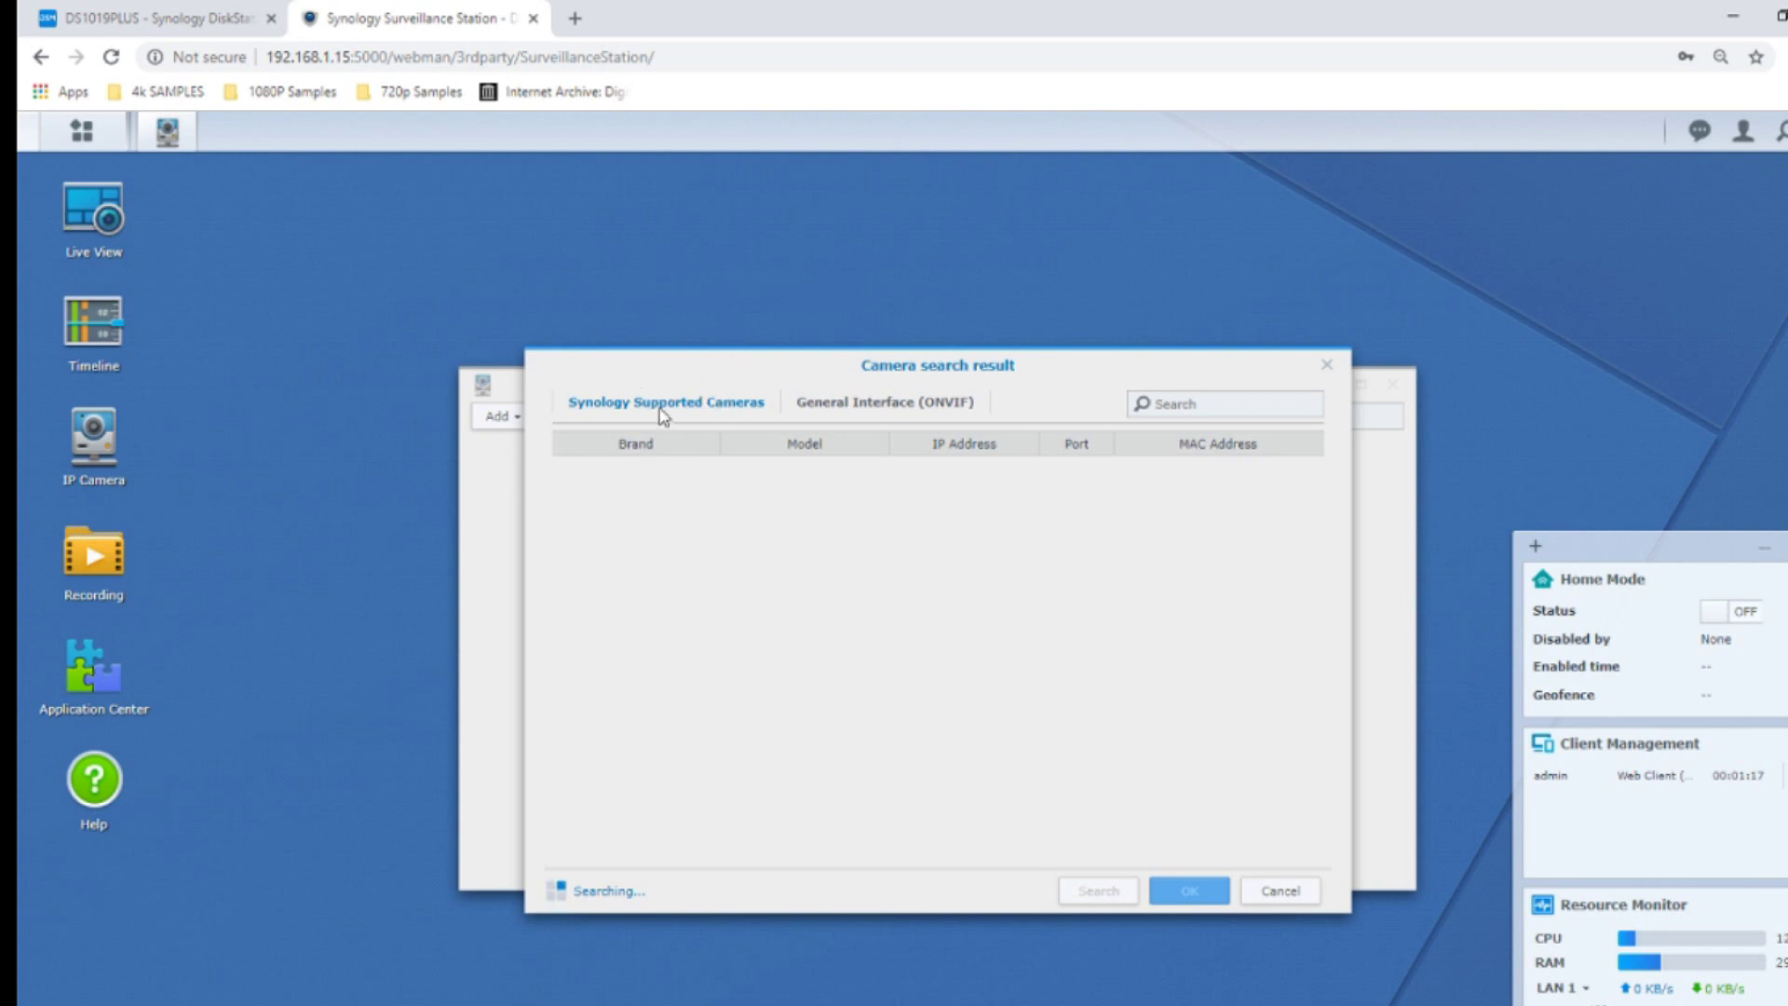
pyautogui.click(938, 403)
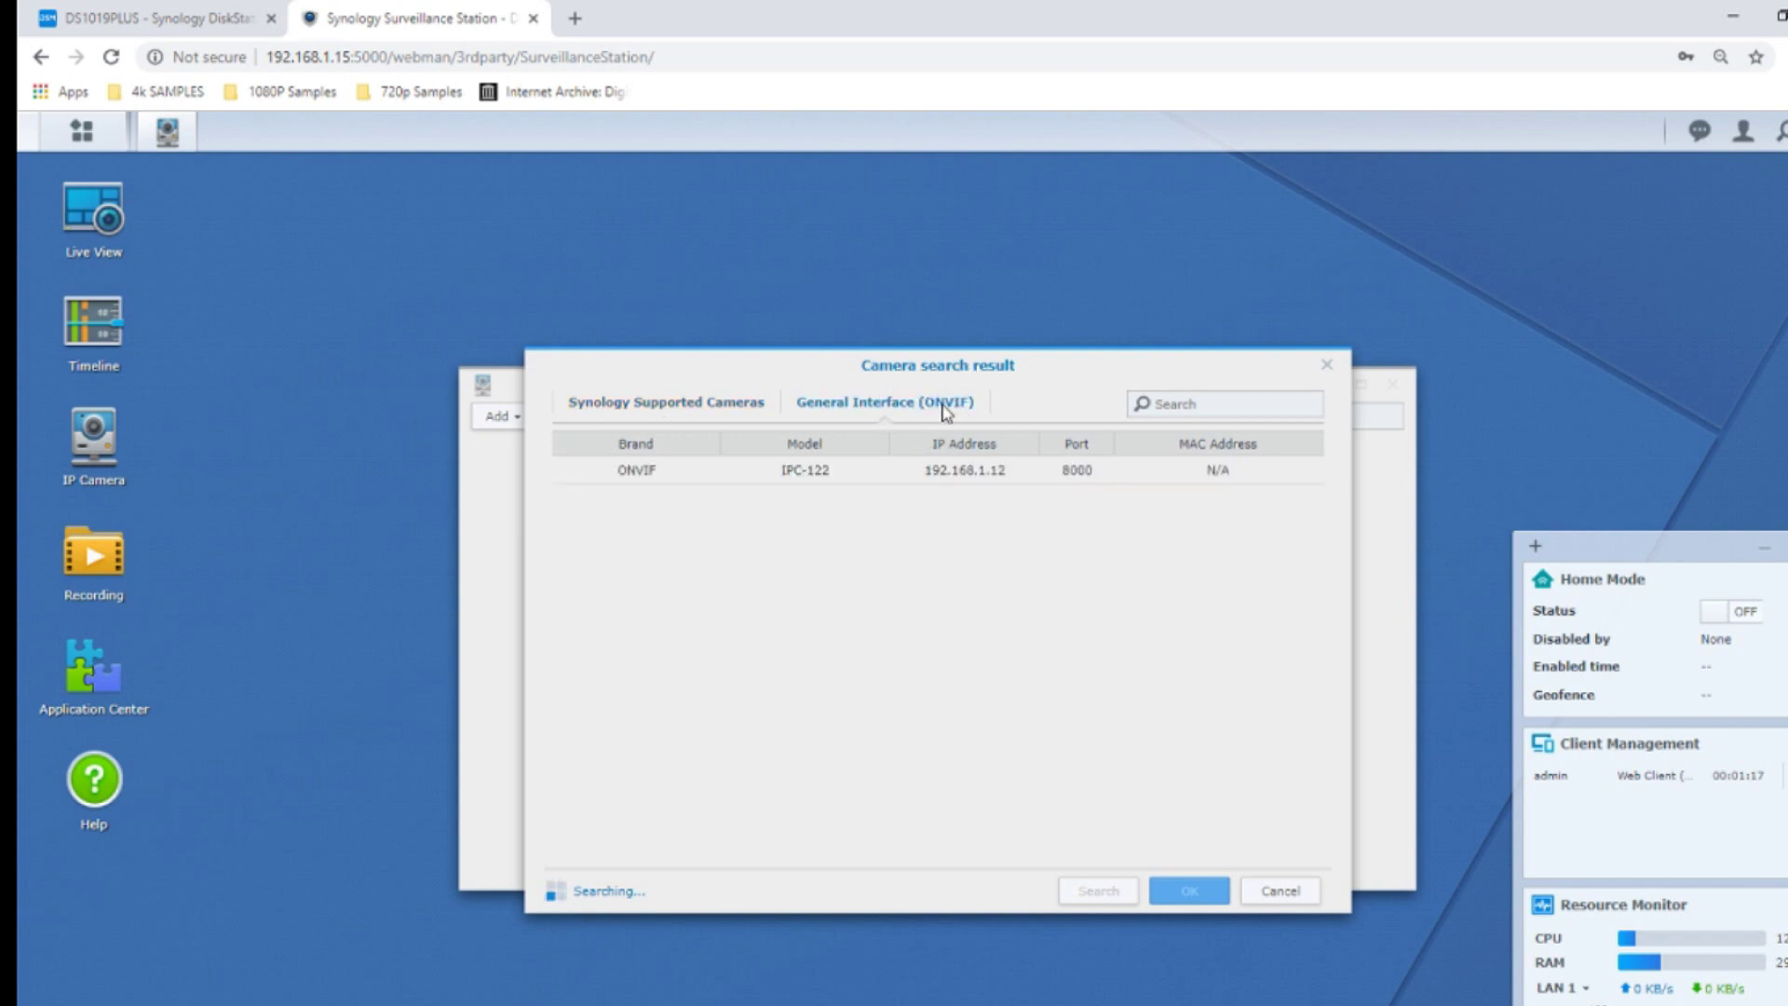
pyautogui.click(651, 477)
pyautogui.click(650, 474)
pyautogui.doubleClick(647, 475)
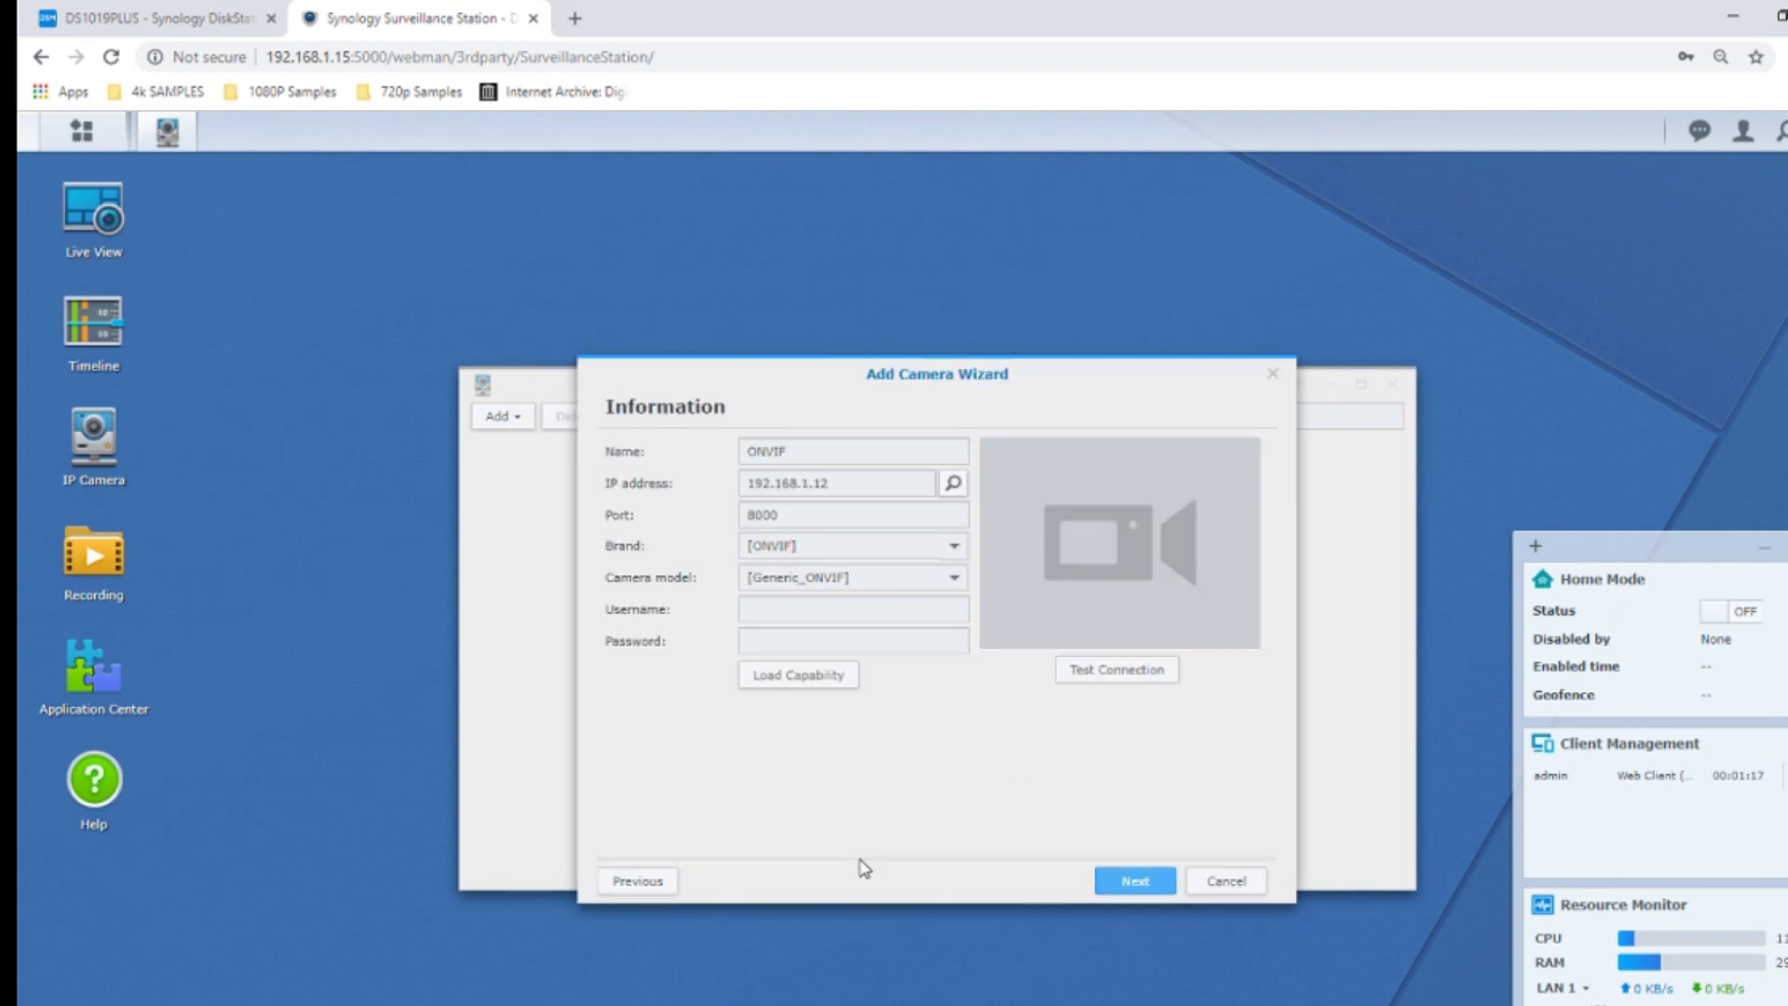
# - Enter the camera's username, test the connection successfully, and continue to the Video step
pyautogui.click(816, 611)
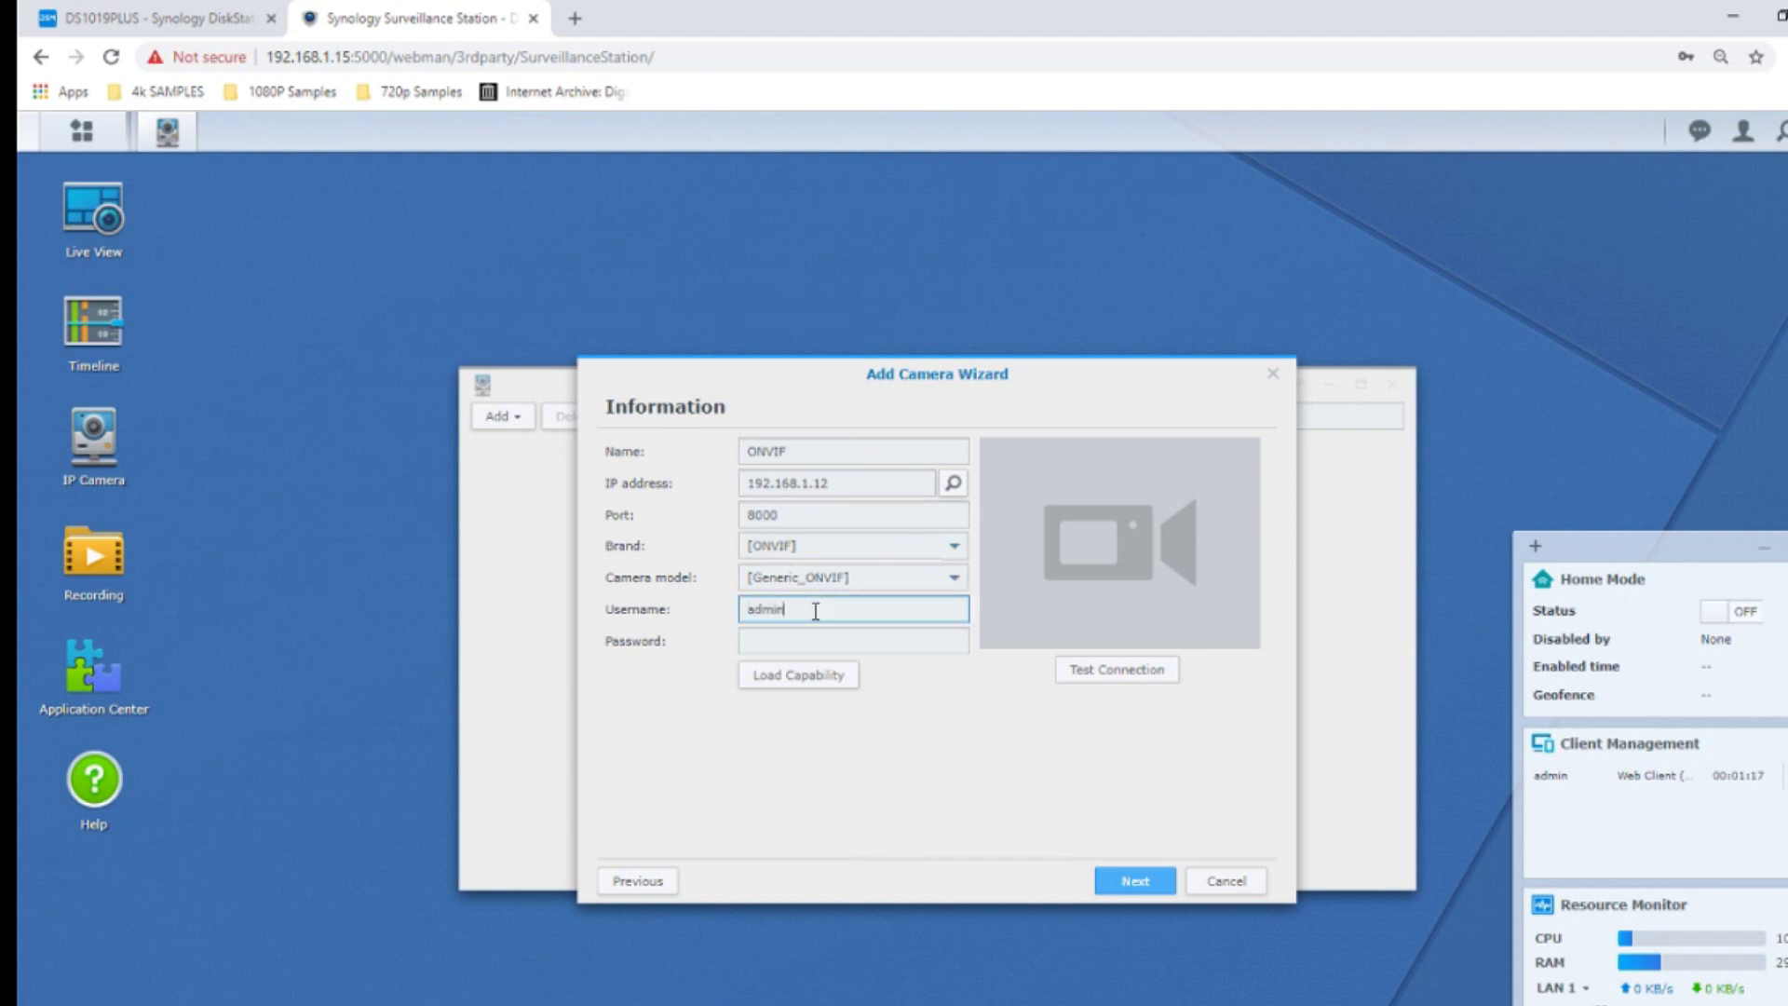
pyautogui.click(1112, 674)
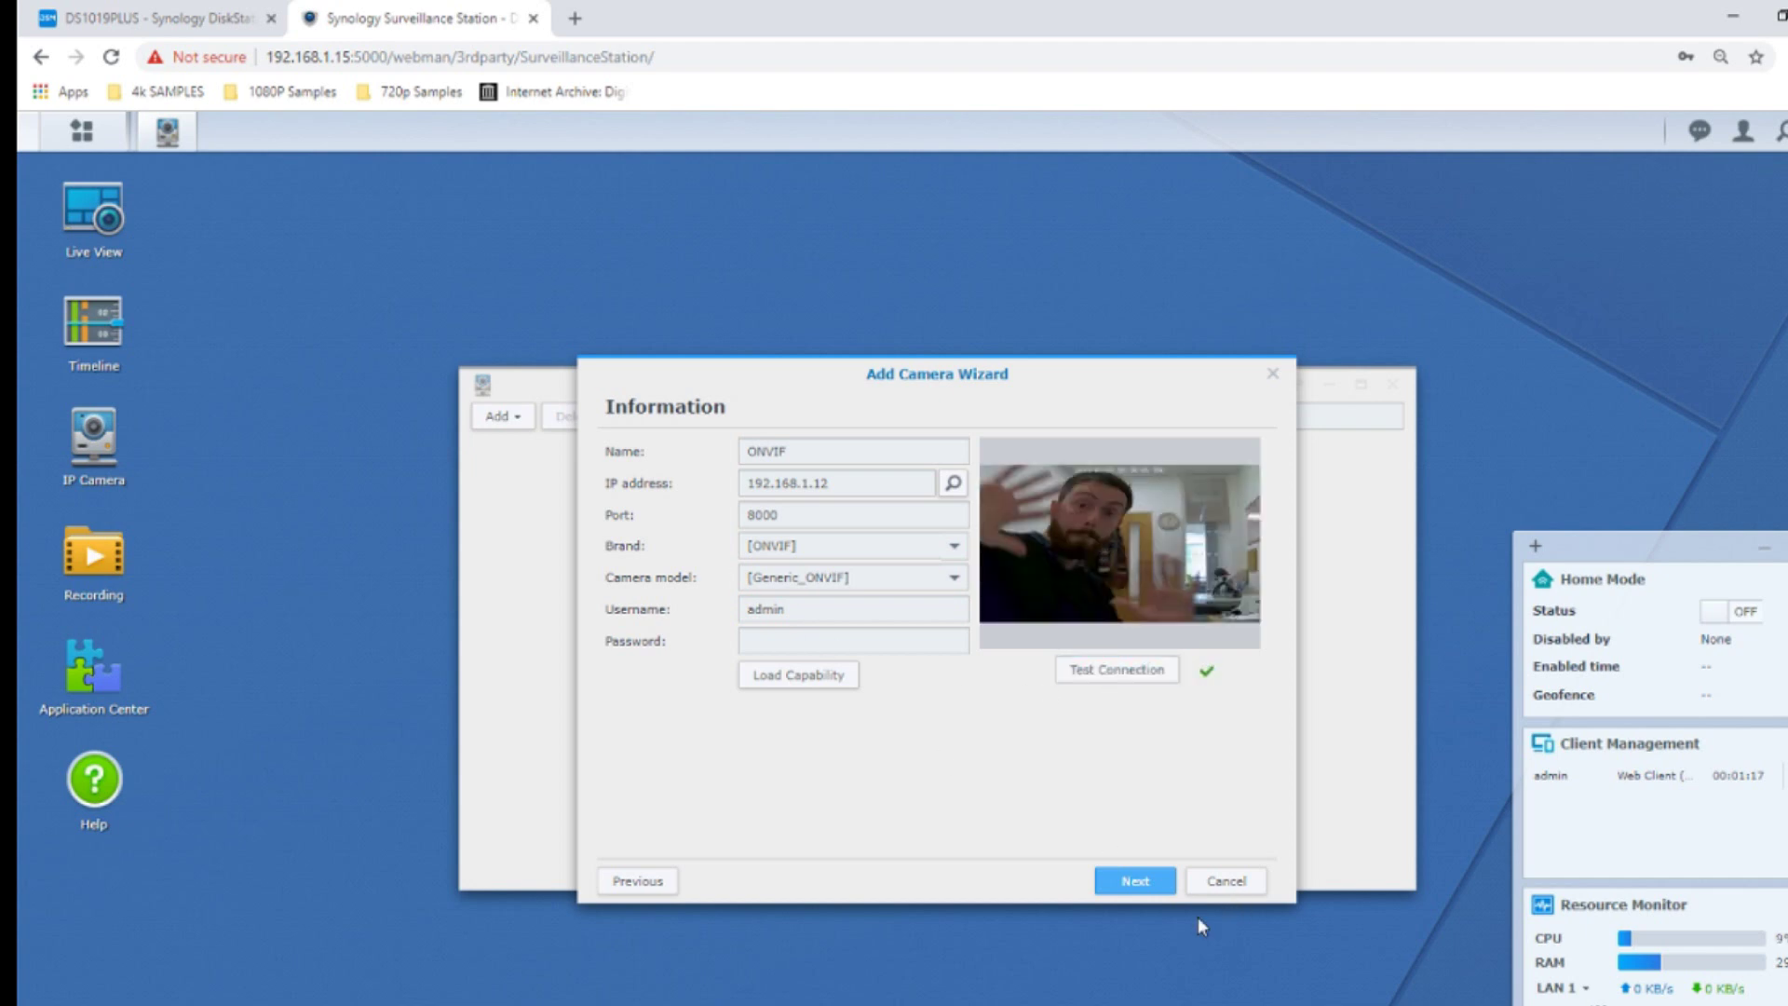
pyautogui.click(1135, 881)
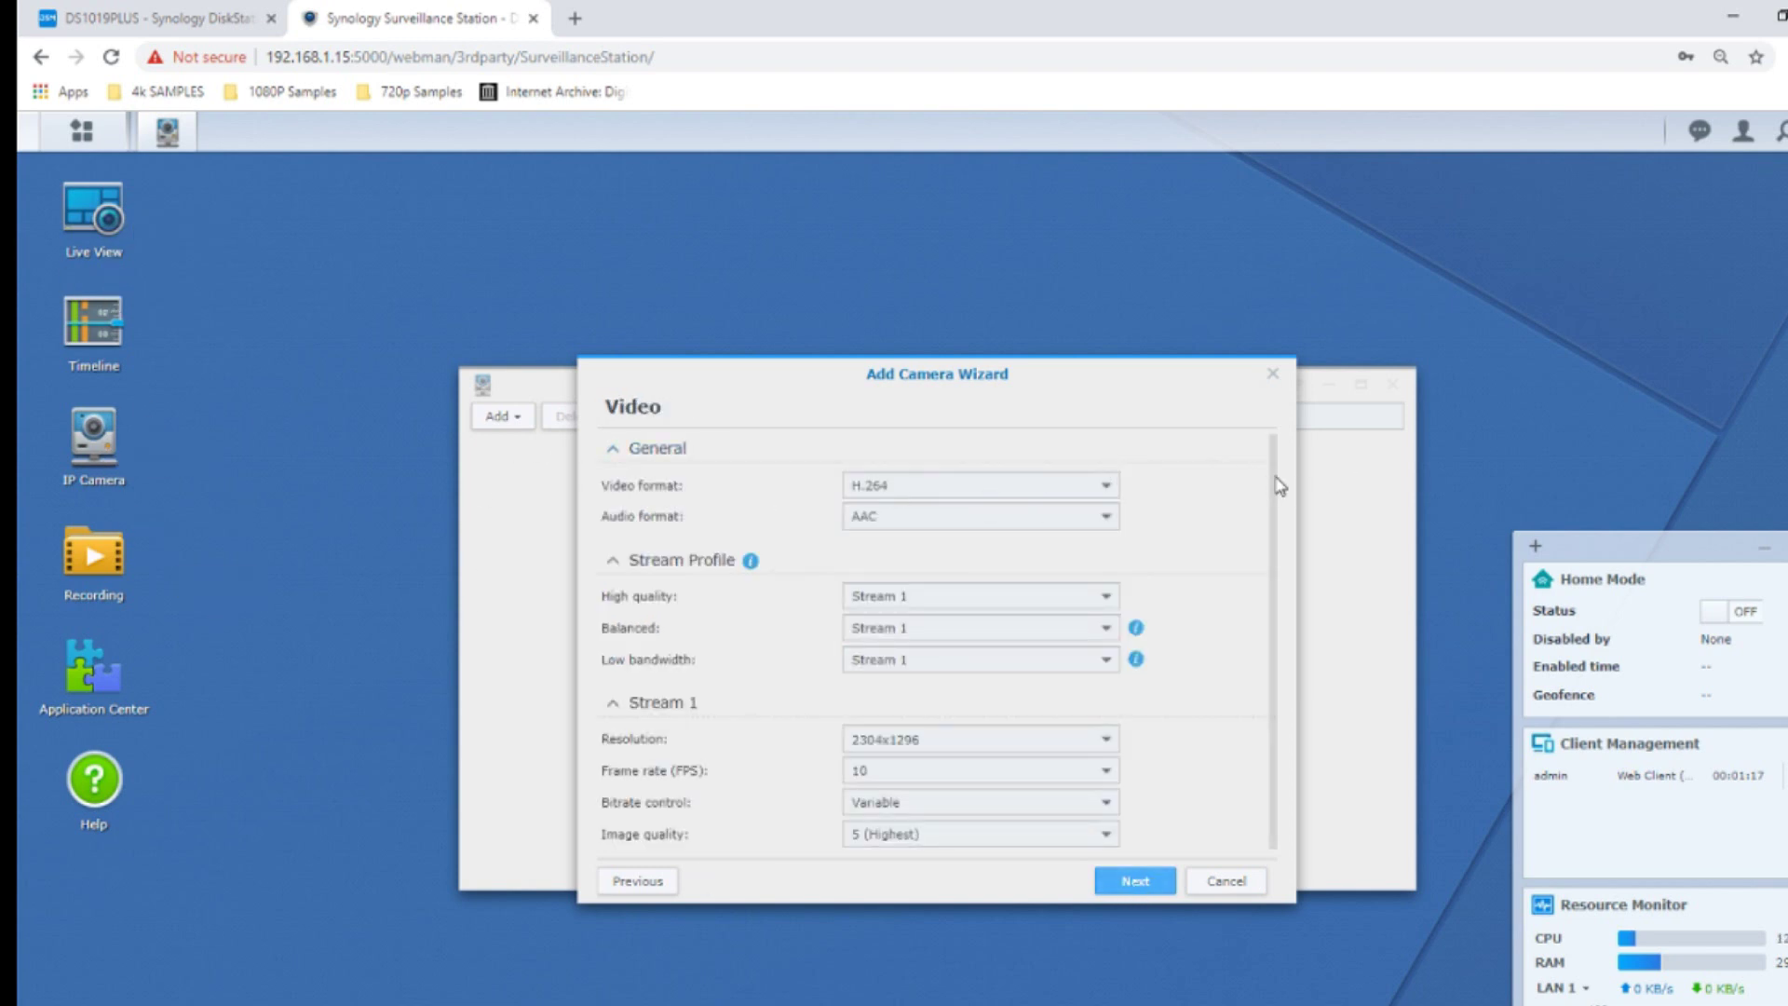
pyautogui.scroll(-1, 1275, 559)
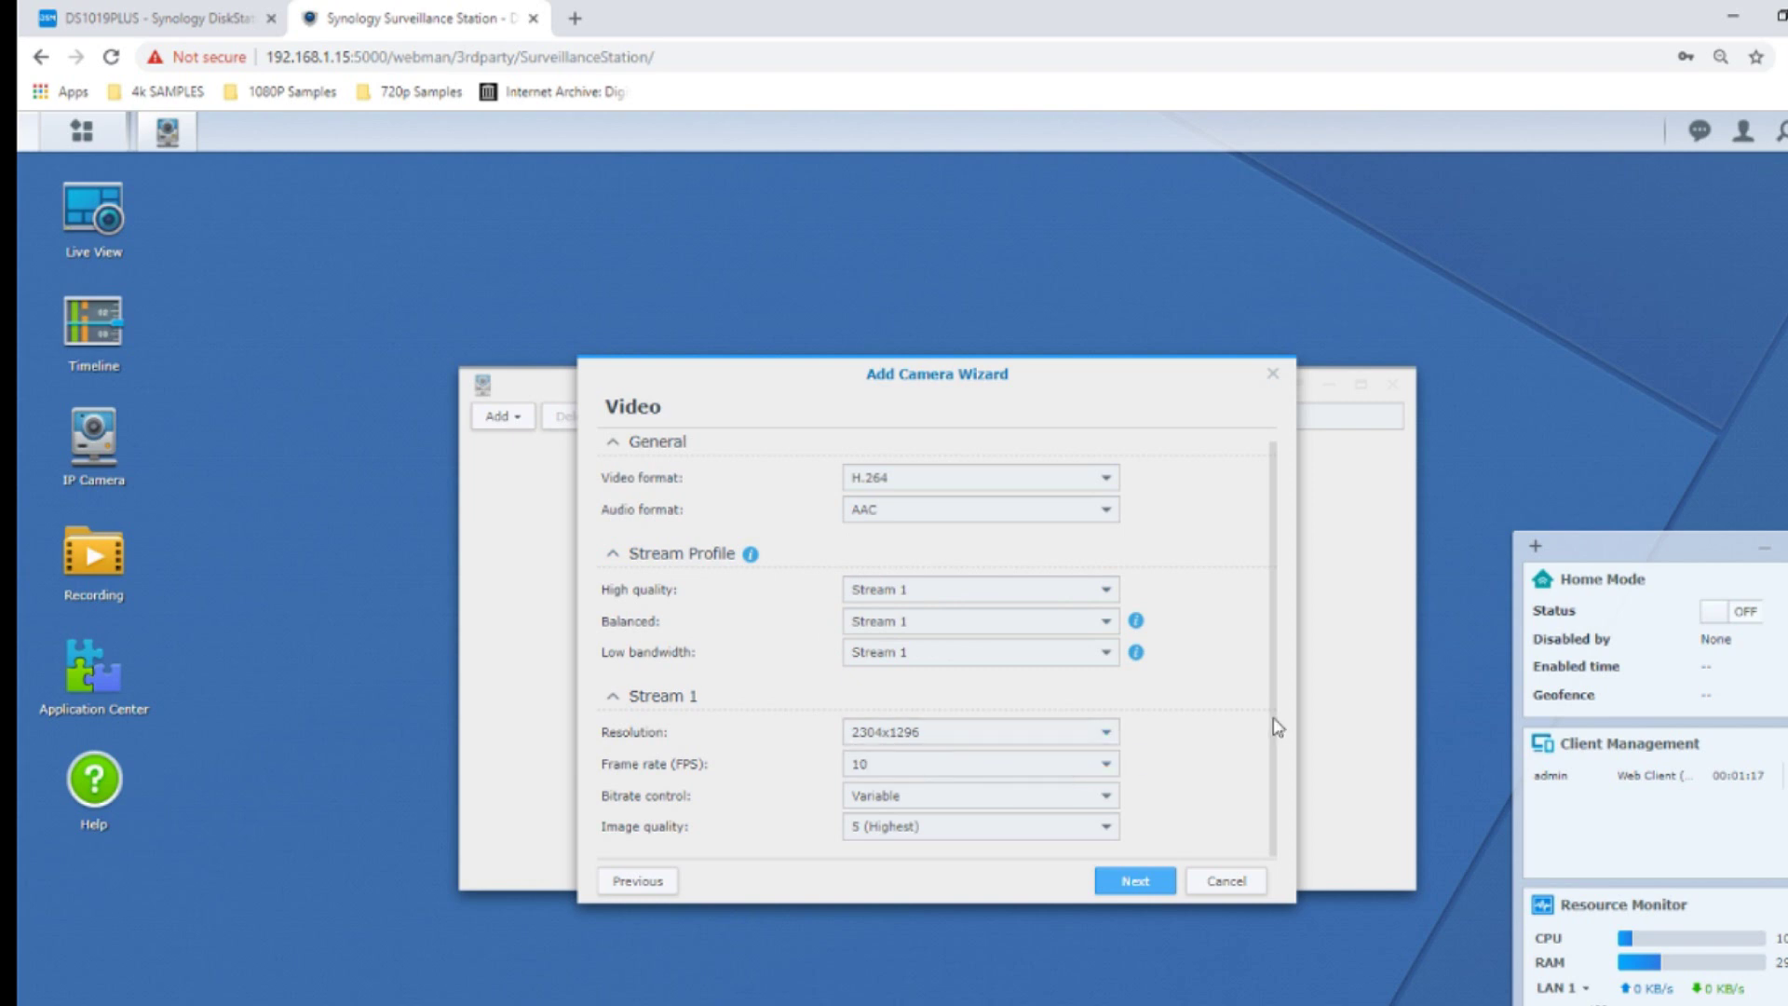
pyautogui.scroll(1, 1071, 550)
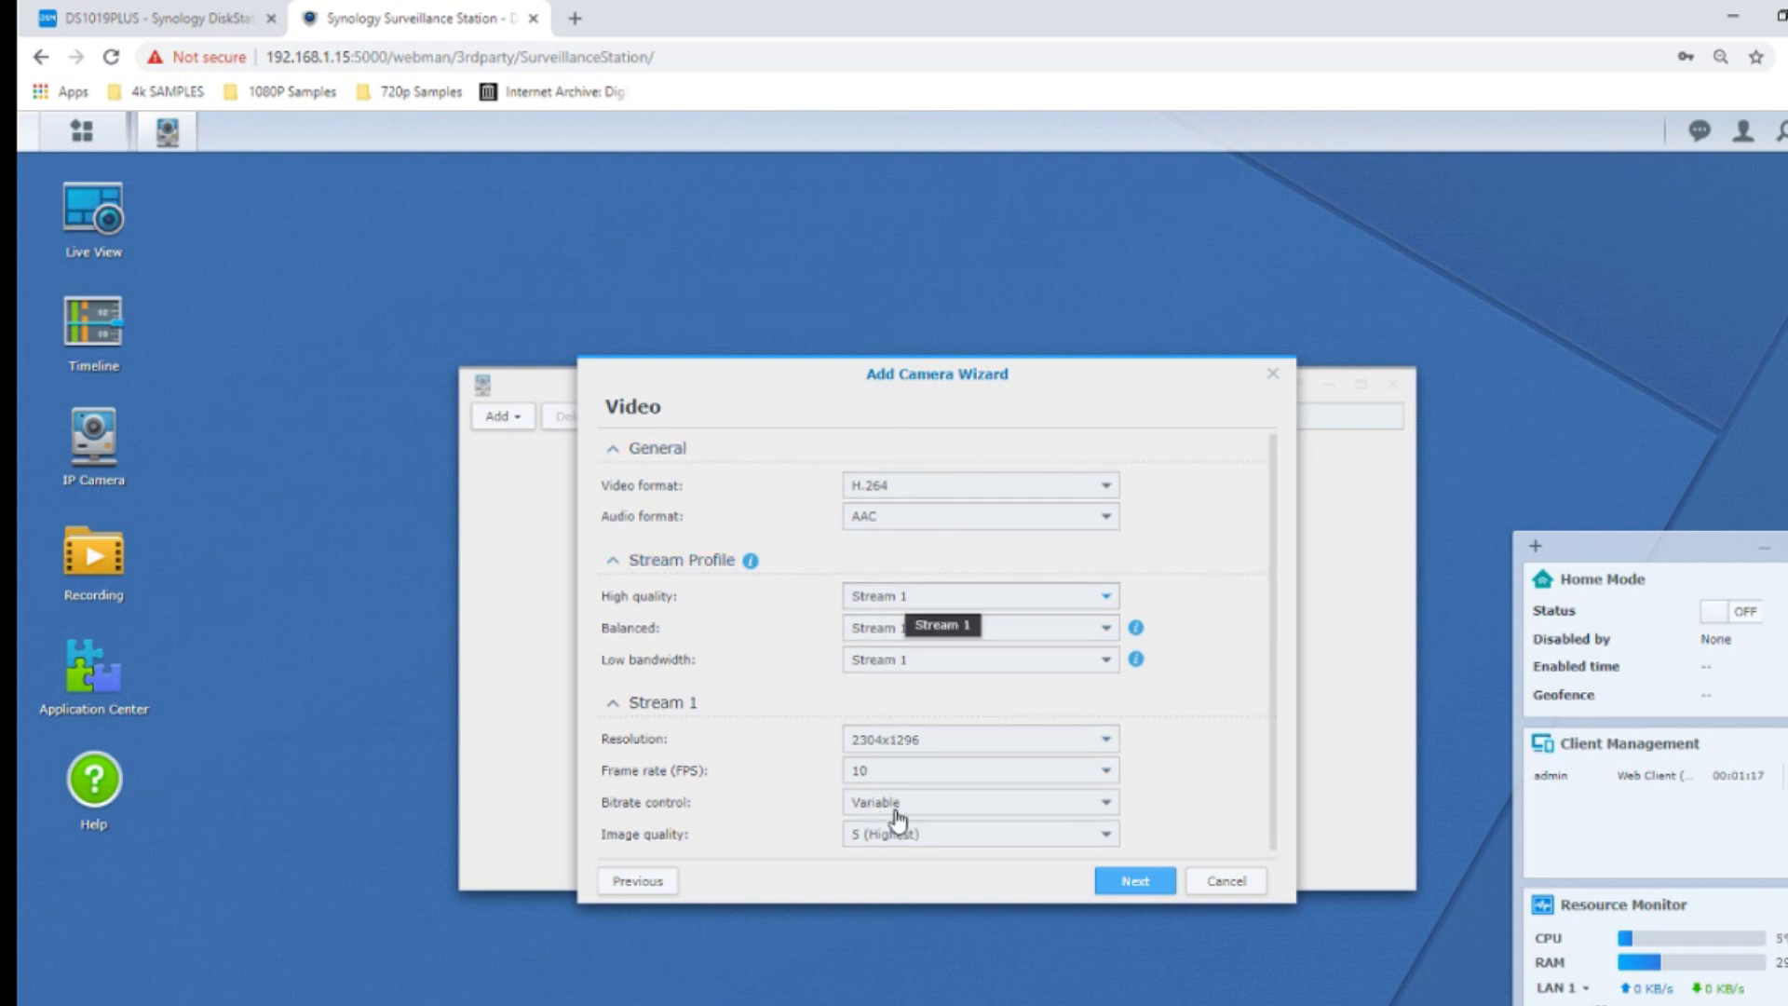
pyautogui.click(1121, 885)
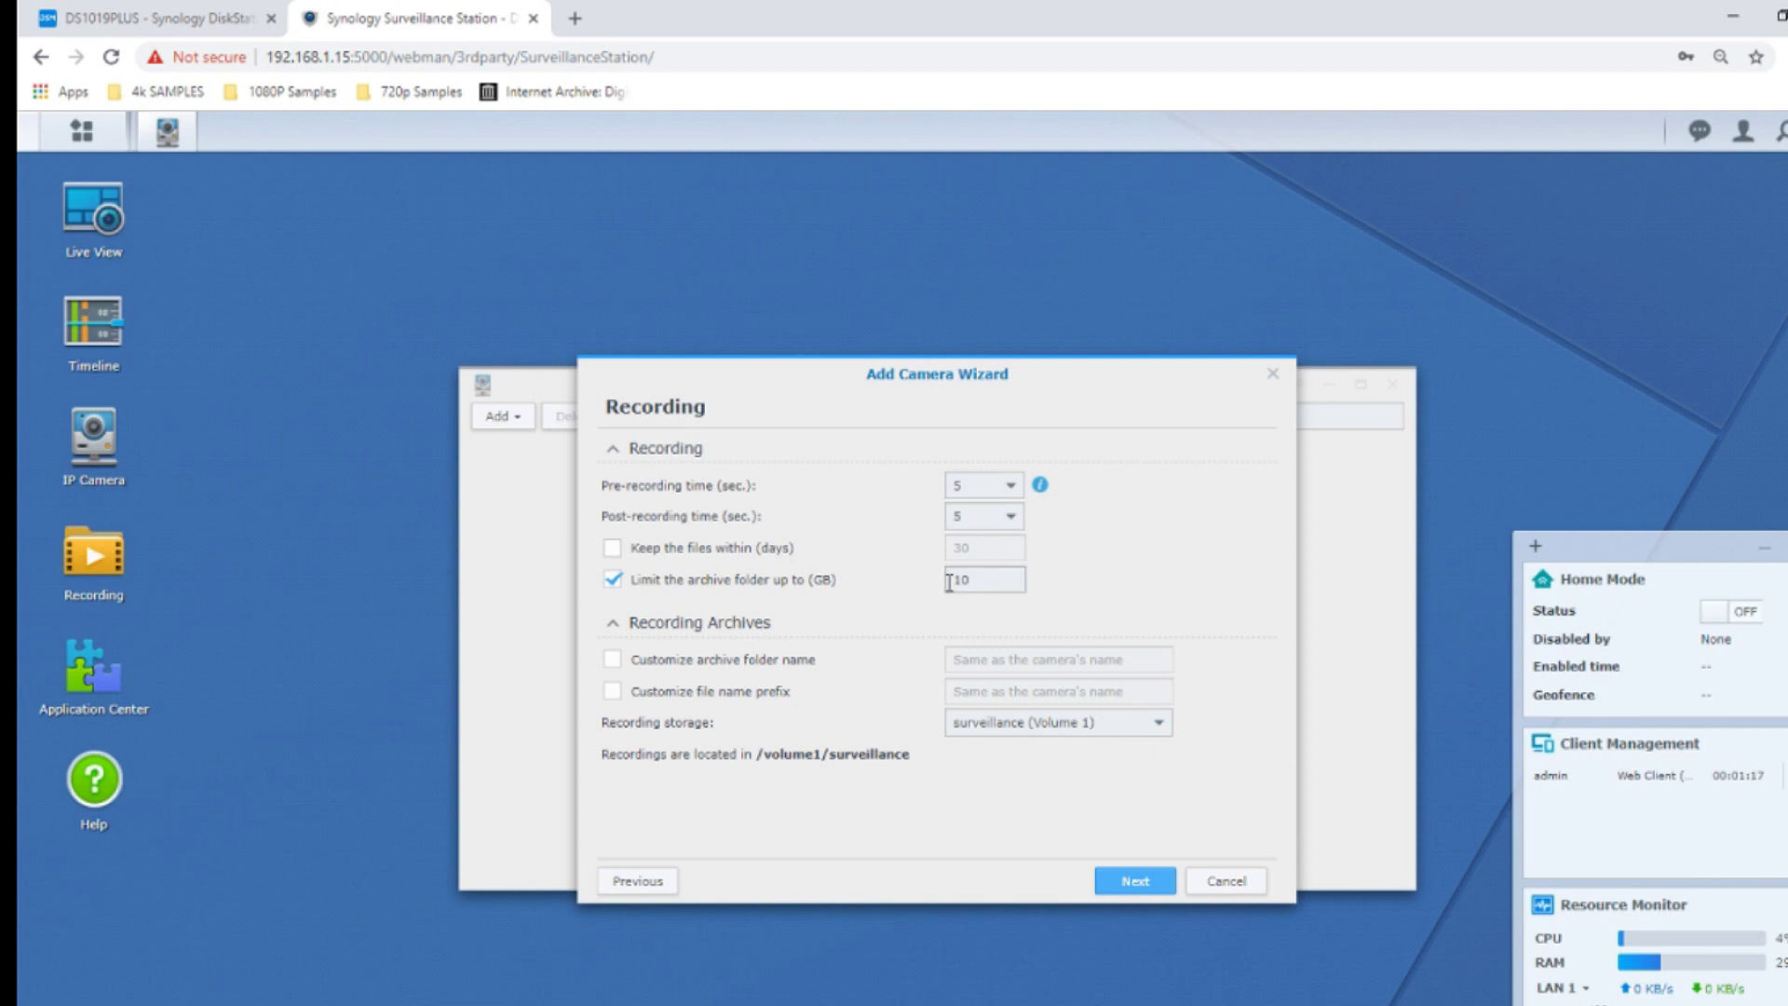
# - Keep recorded files for 30 days with the archive folder capped at 10 GB
pyautogui.moveTo(985, 580); pyautogui.dragTo(949, 580)
pyautogui.click(614, 581)
pyautogui.click(615, 583)
pyautogui.click(617, 549)
pyautogui.click(1122, 881)
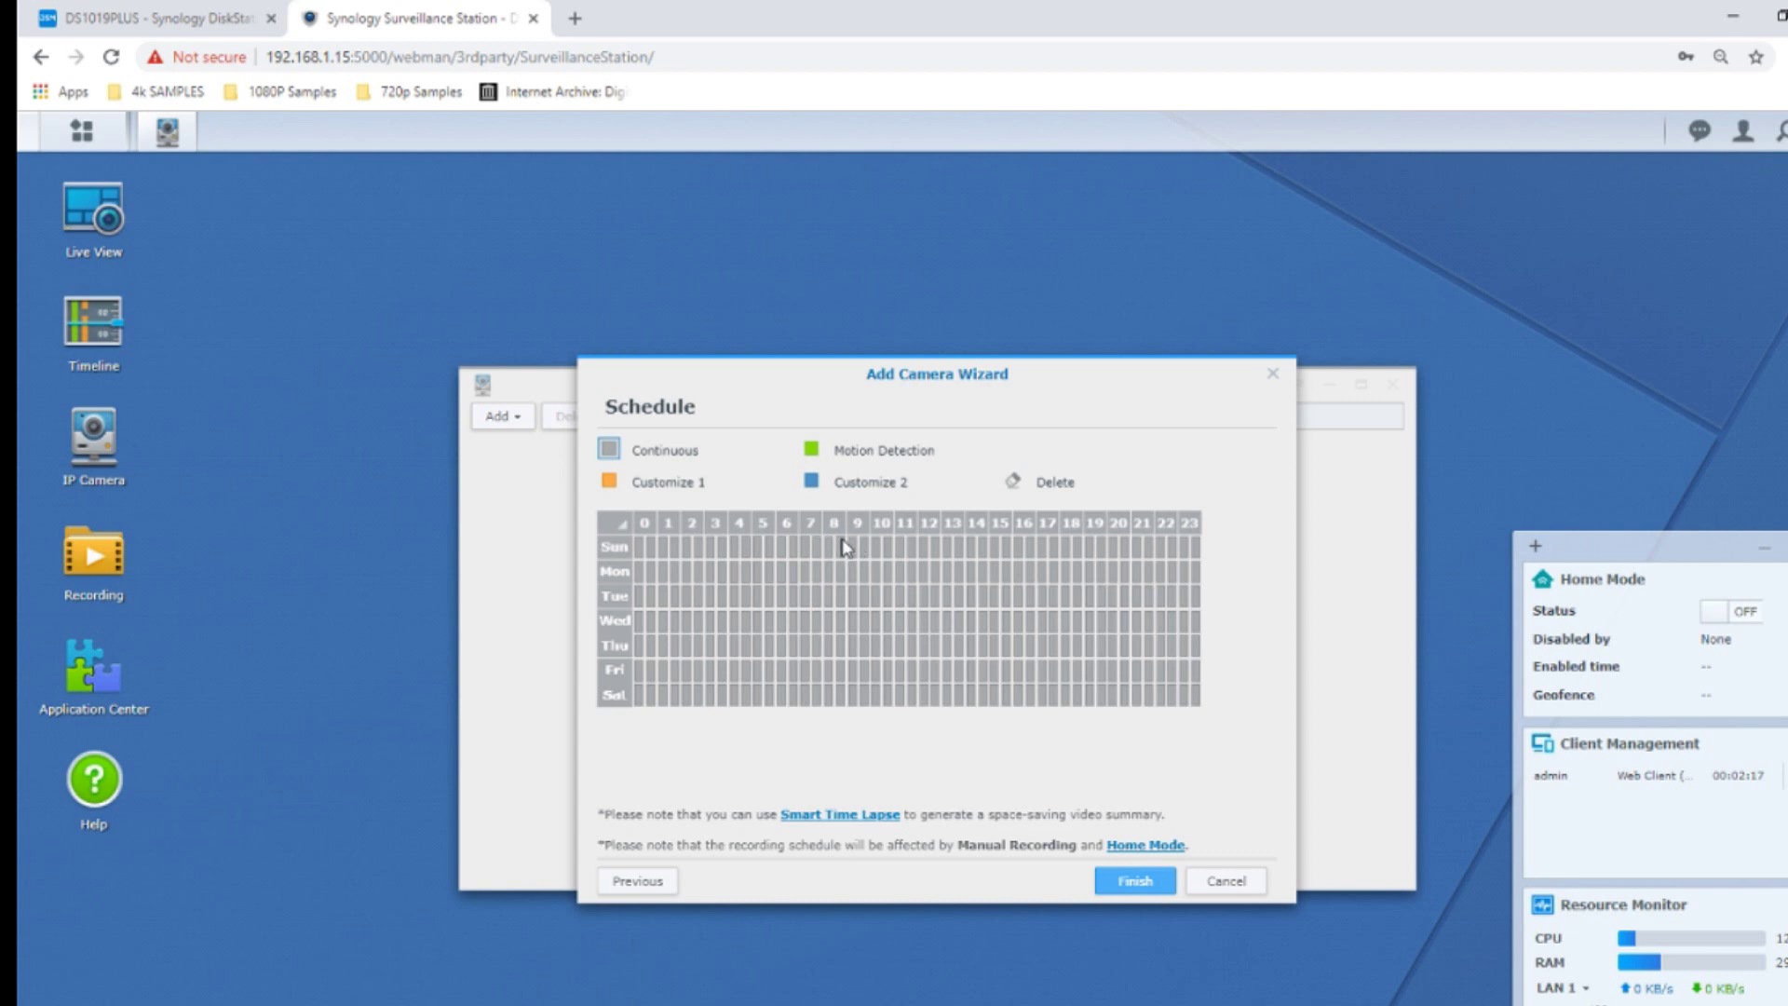
# - Paint Motion Detection recording over hours 0–8 and 17–23 for every day of the week
pyautogui.moveTo(955, 689); pyautogui.dragTo(1050, 690)
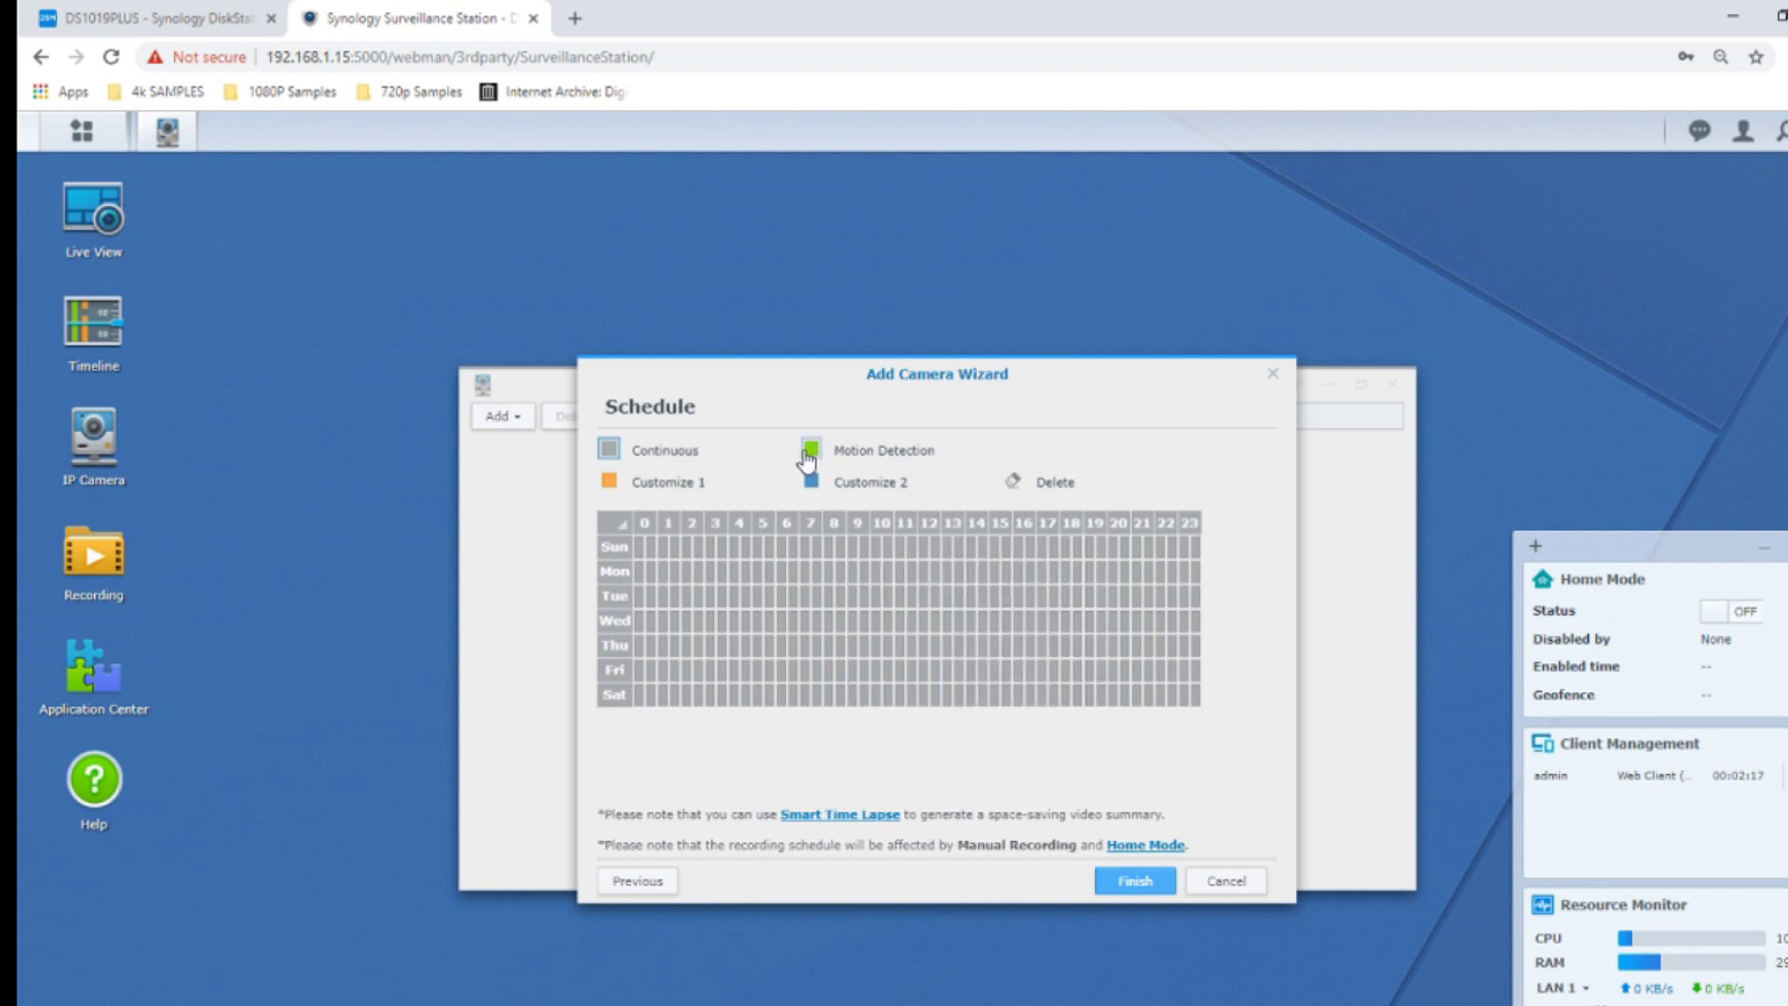
pyautogui.click(812, 451)
pyautogui.click(611, 451)
pyautogui.click(812, 451)
pyautogui.click(934, 571)
pyautogui.moveTo(835, 548)
pyautogui.mouseDown()
pyautogui.moveTo(749, 624)
pyautogui.moveTo(641, 670)
pyautogui.mouseUp()
pyautogui.moveTo(511, 743); pyautogui.dragTo(641, 695)
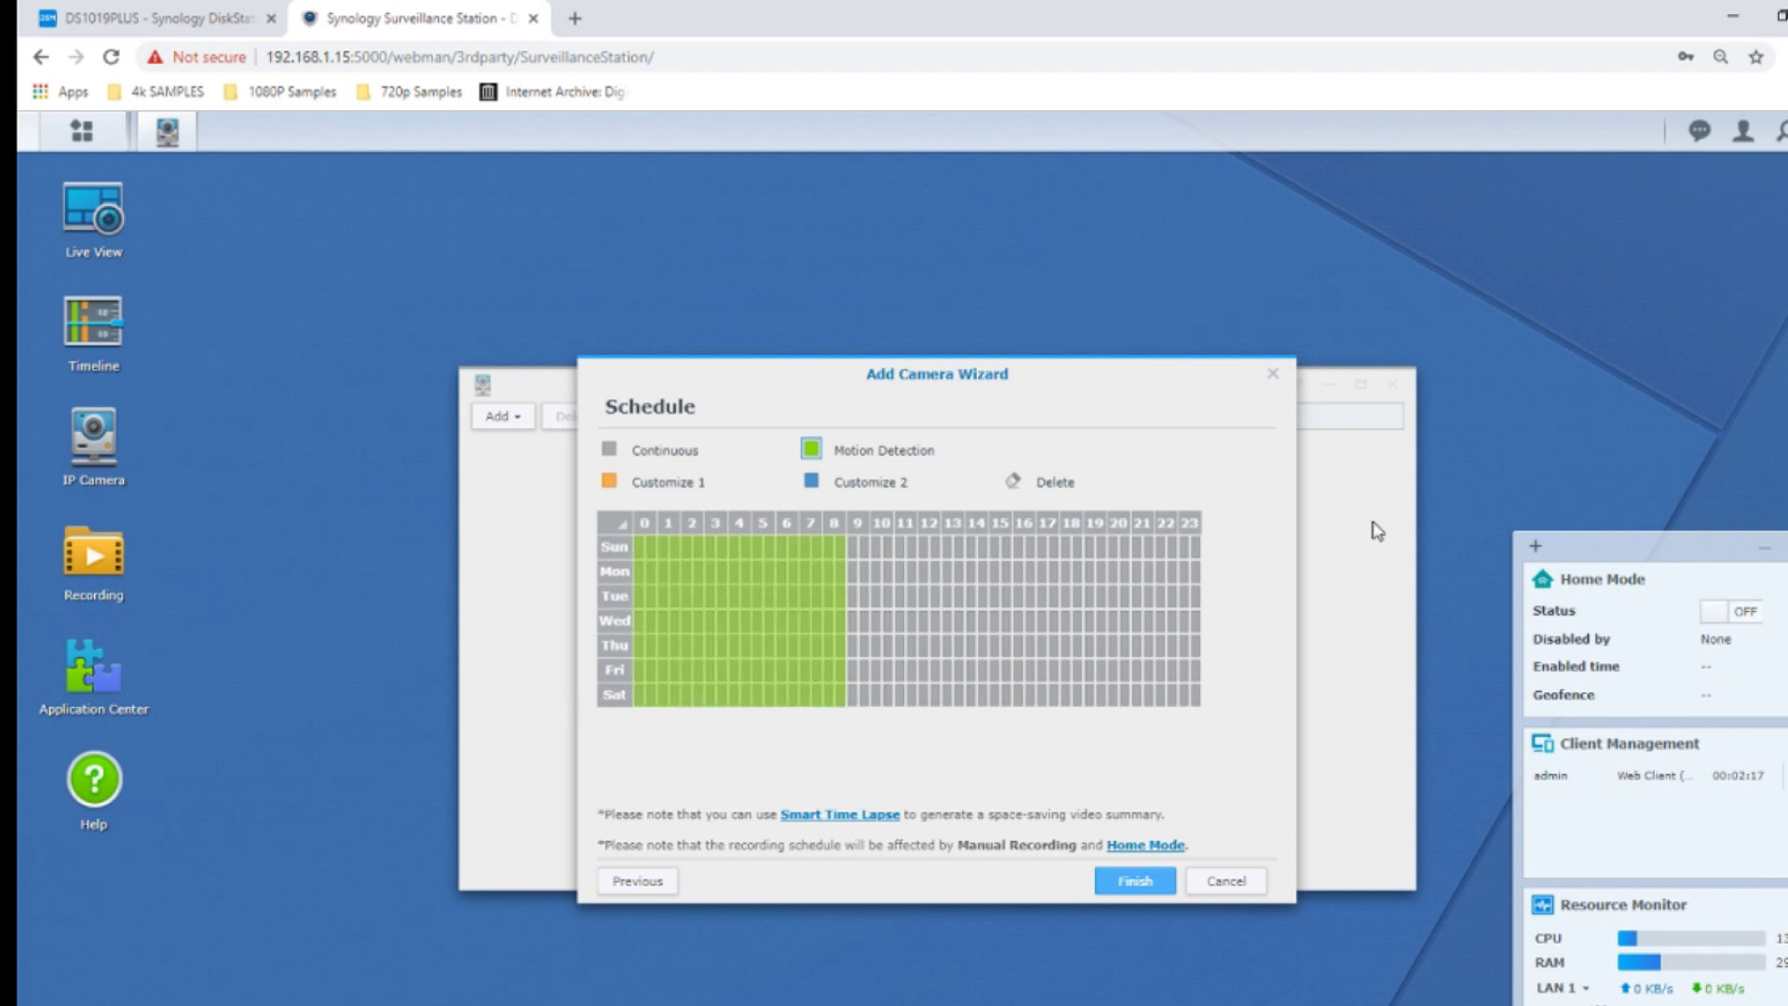
pyautogui.moveTo(1049, 549); pyautogui.dragTo(1249, 782)
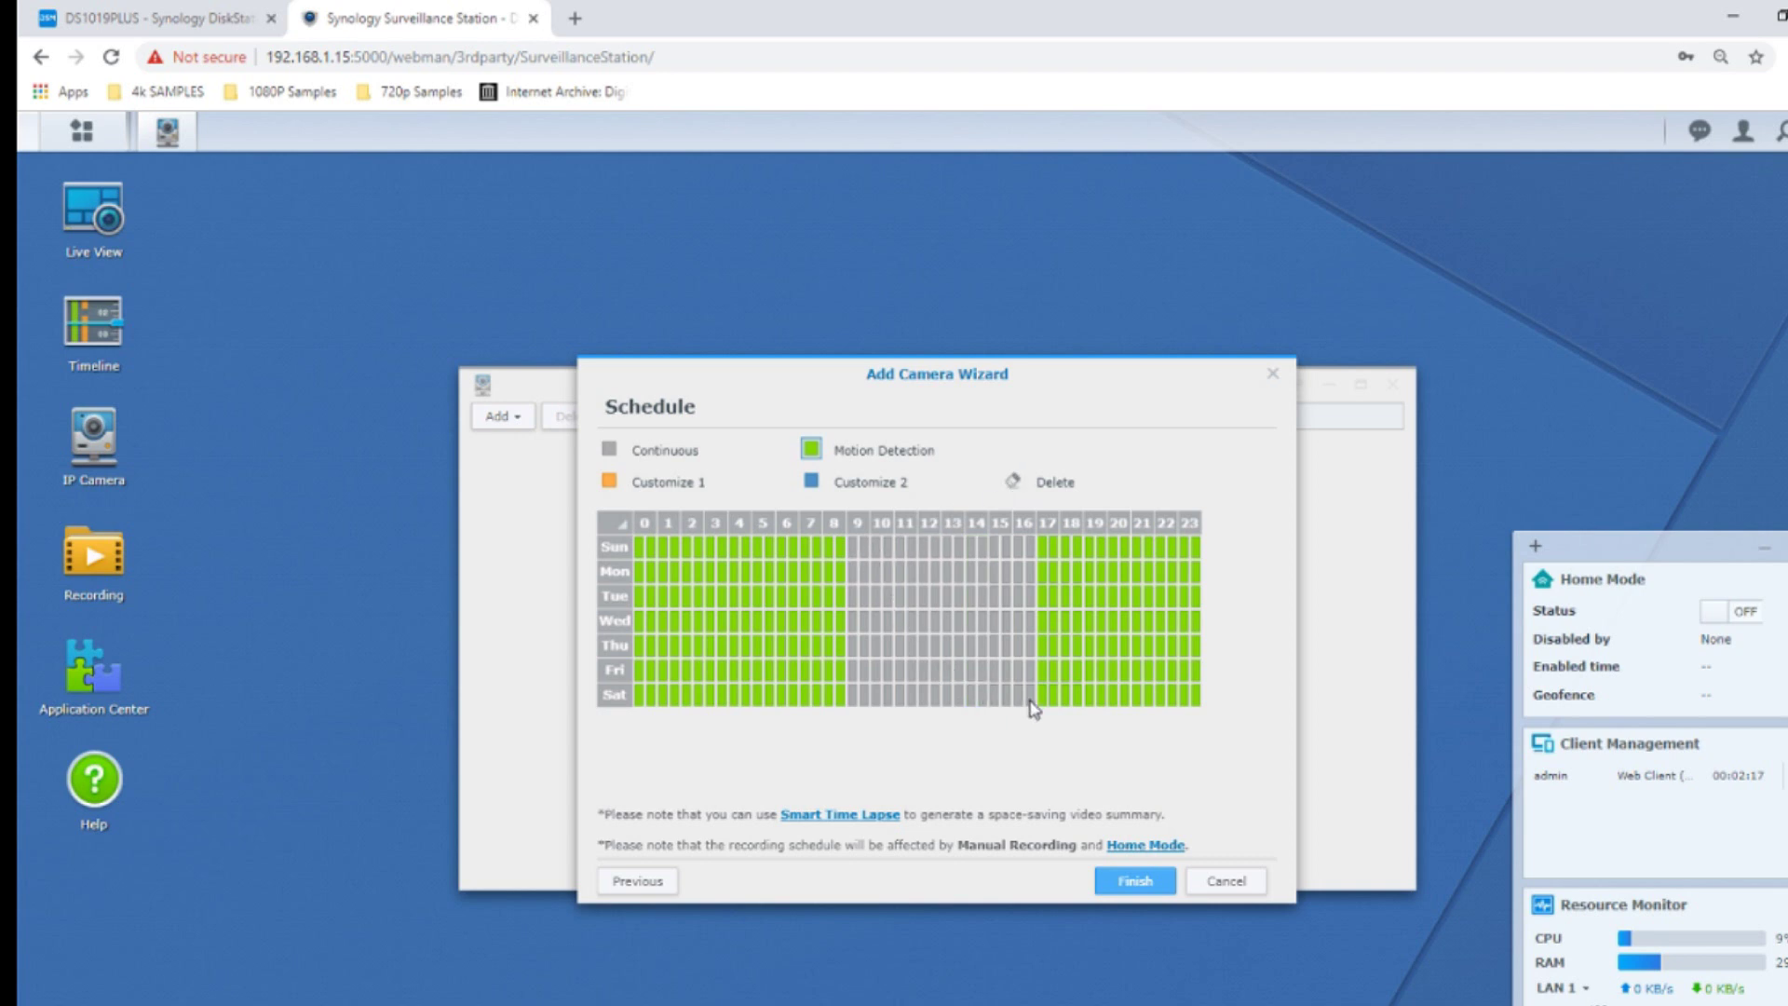
# - Erase the hour 9–16 slots from every day's schedule and finish adding the camera
pyautogui.click(1015, 481)
pyautogui.moveTo(978, 526); pyautogui.dragTo(857, 546)
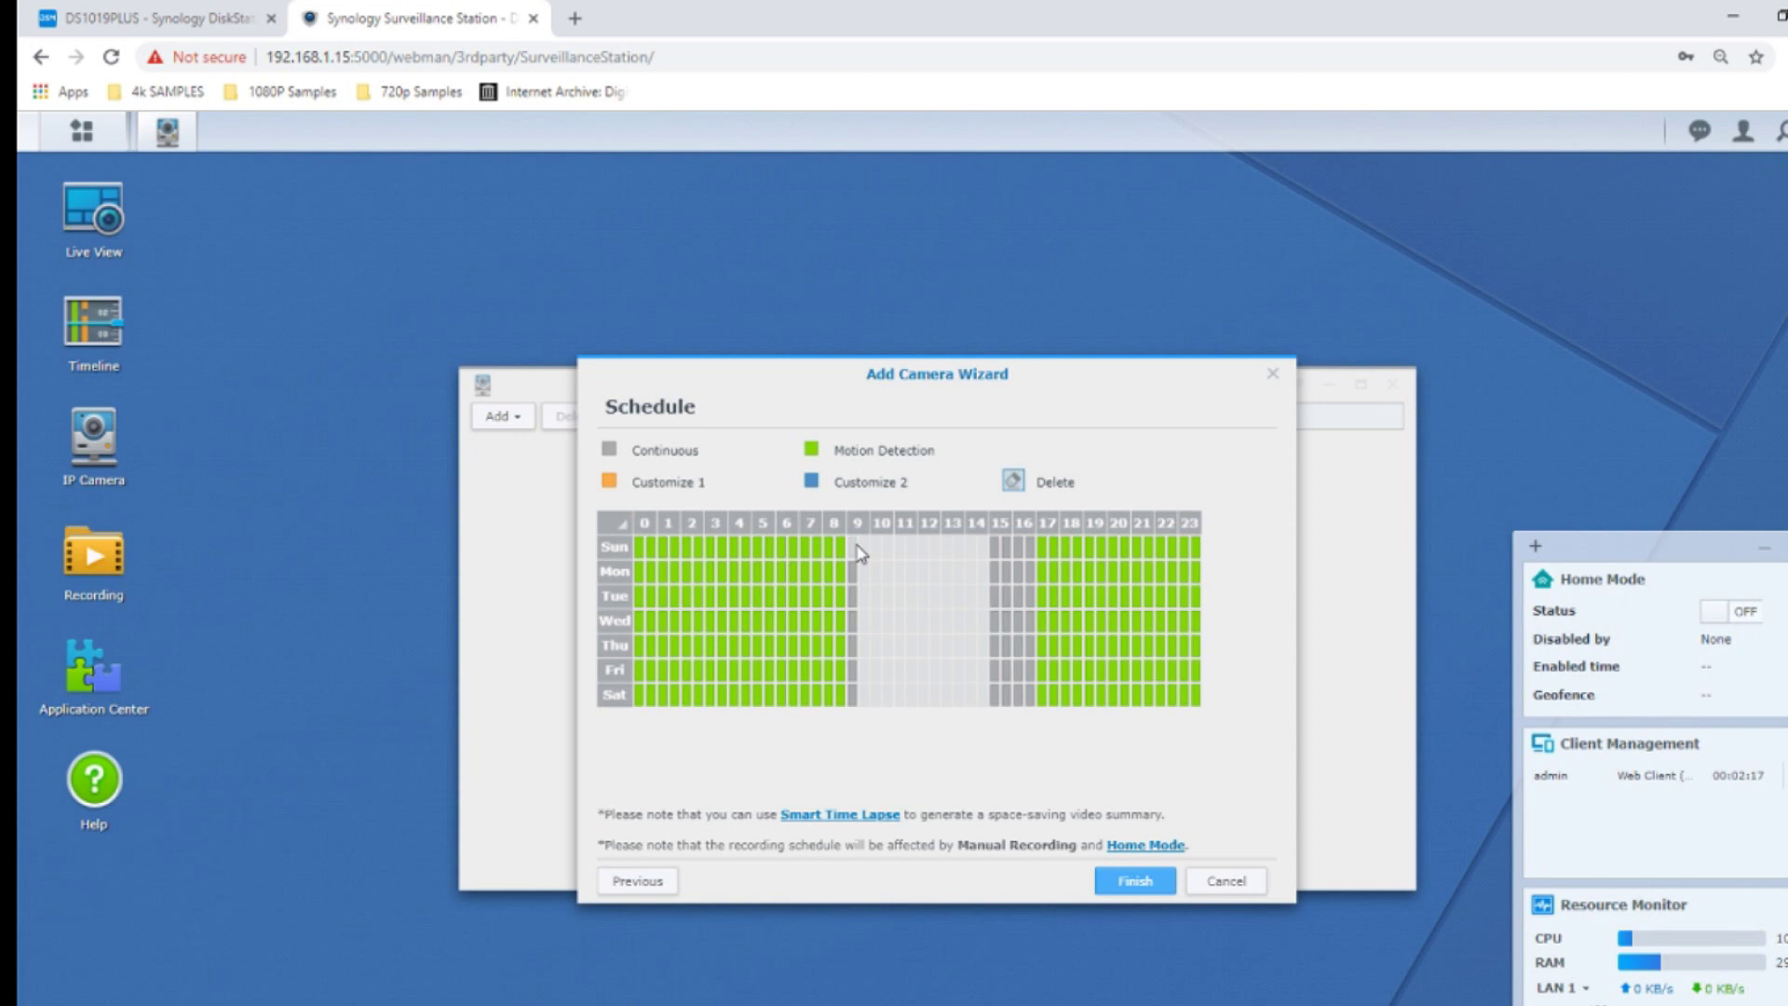
pyautogui.click(1015, 568)
pyautogui.moveTo(1022, 561); pyautogui.dragTo(997, 701)
pyautogui.moveTo(850, 571); pyautogui.dragTo(866, 731)
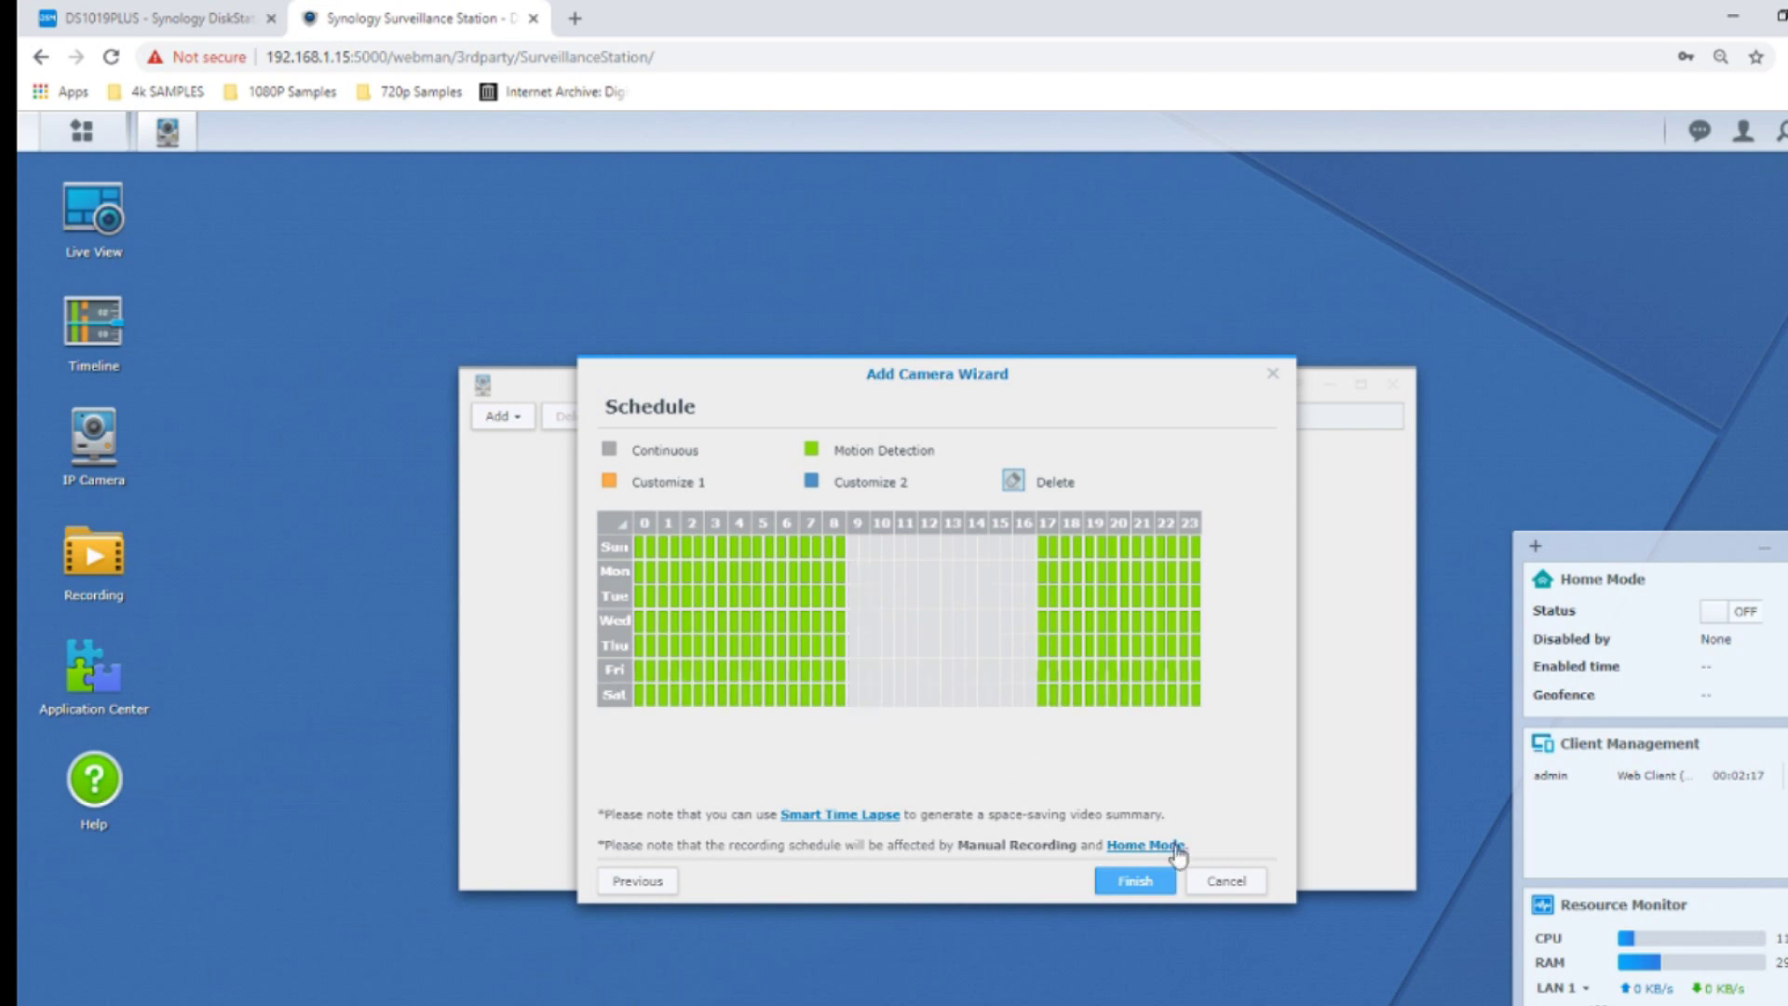
pyautogui.click(1172, 882)
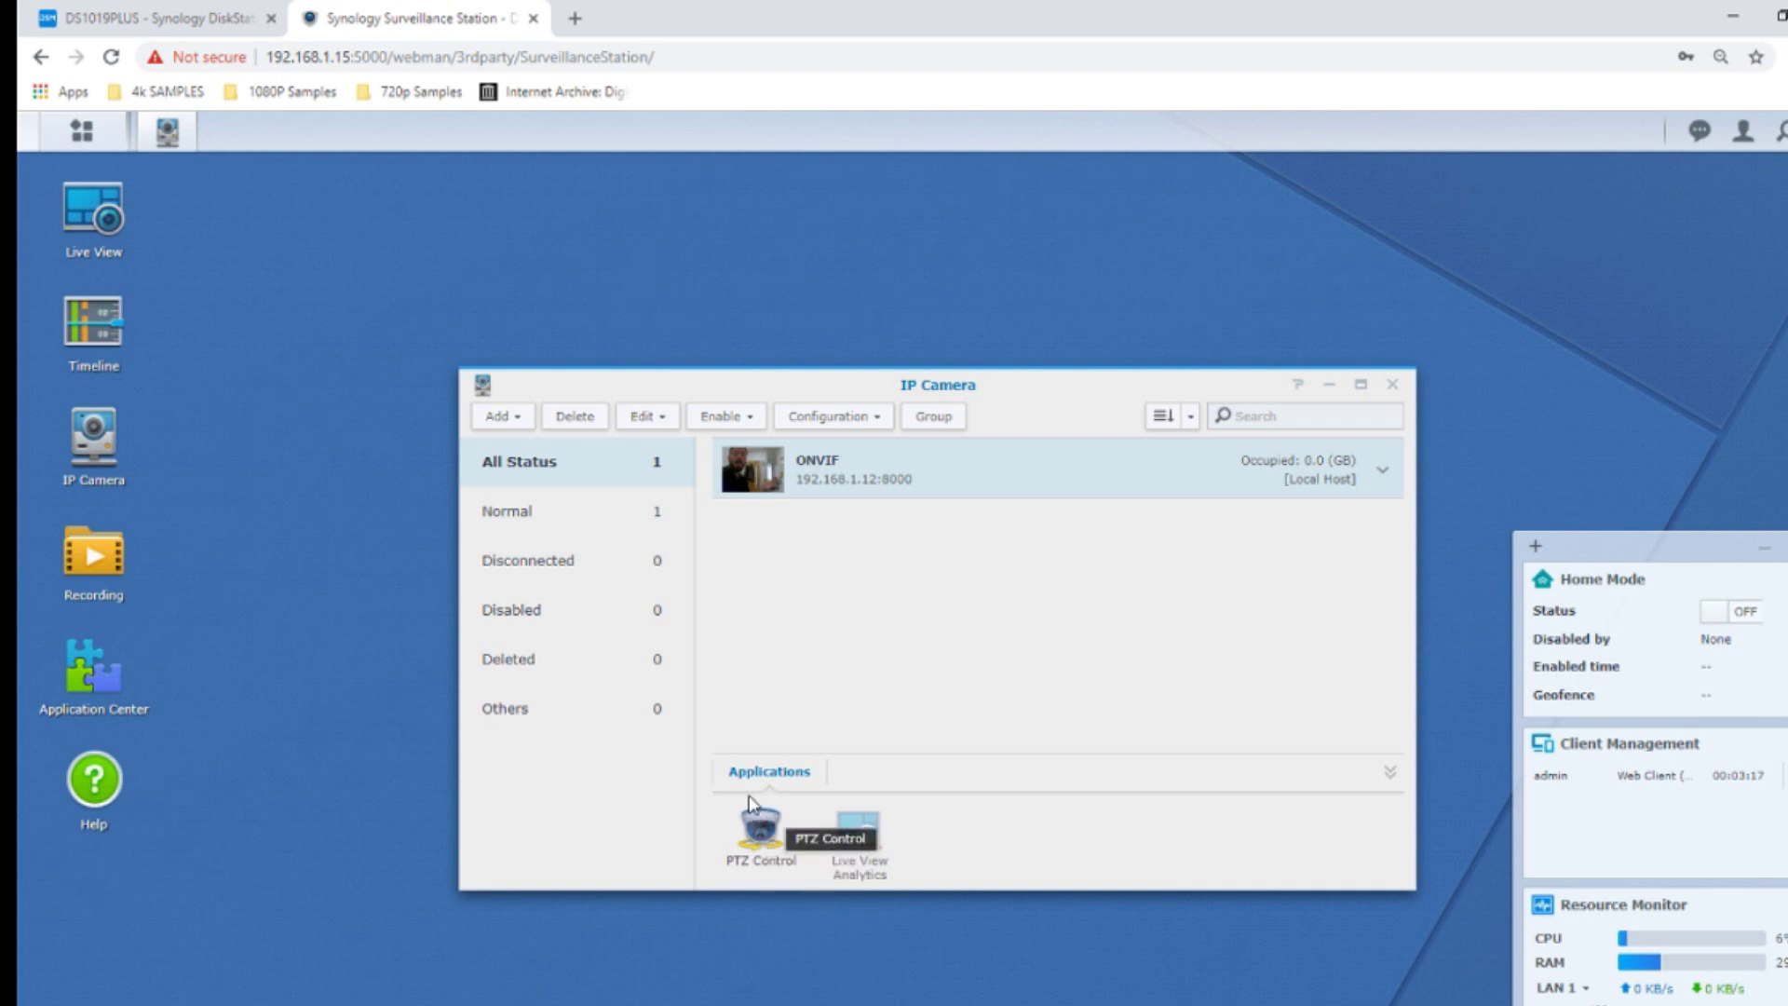
# - Open PTZ Control for the newly listed ONVIF camera
pyautogui.click(759, 821)
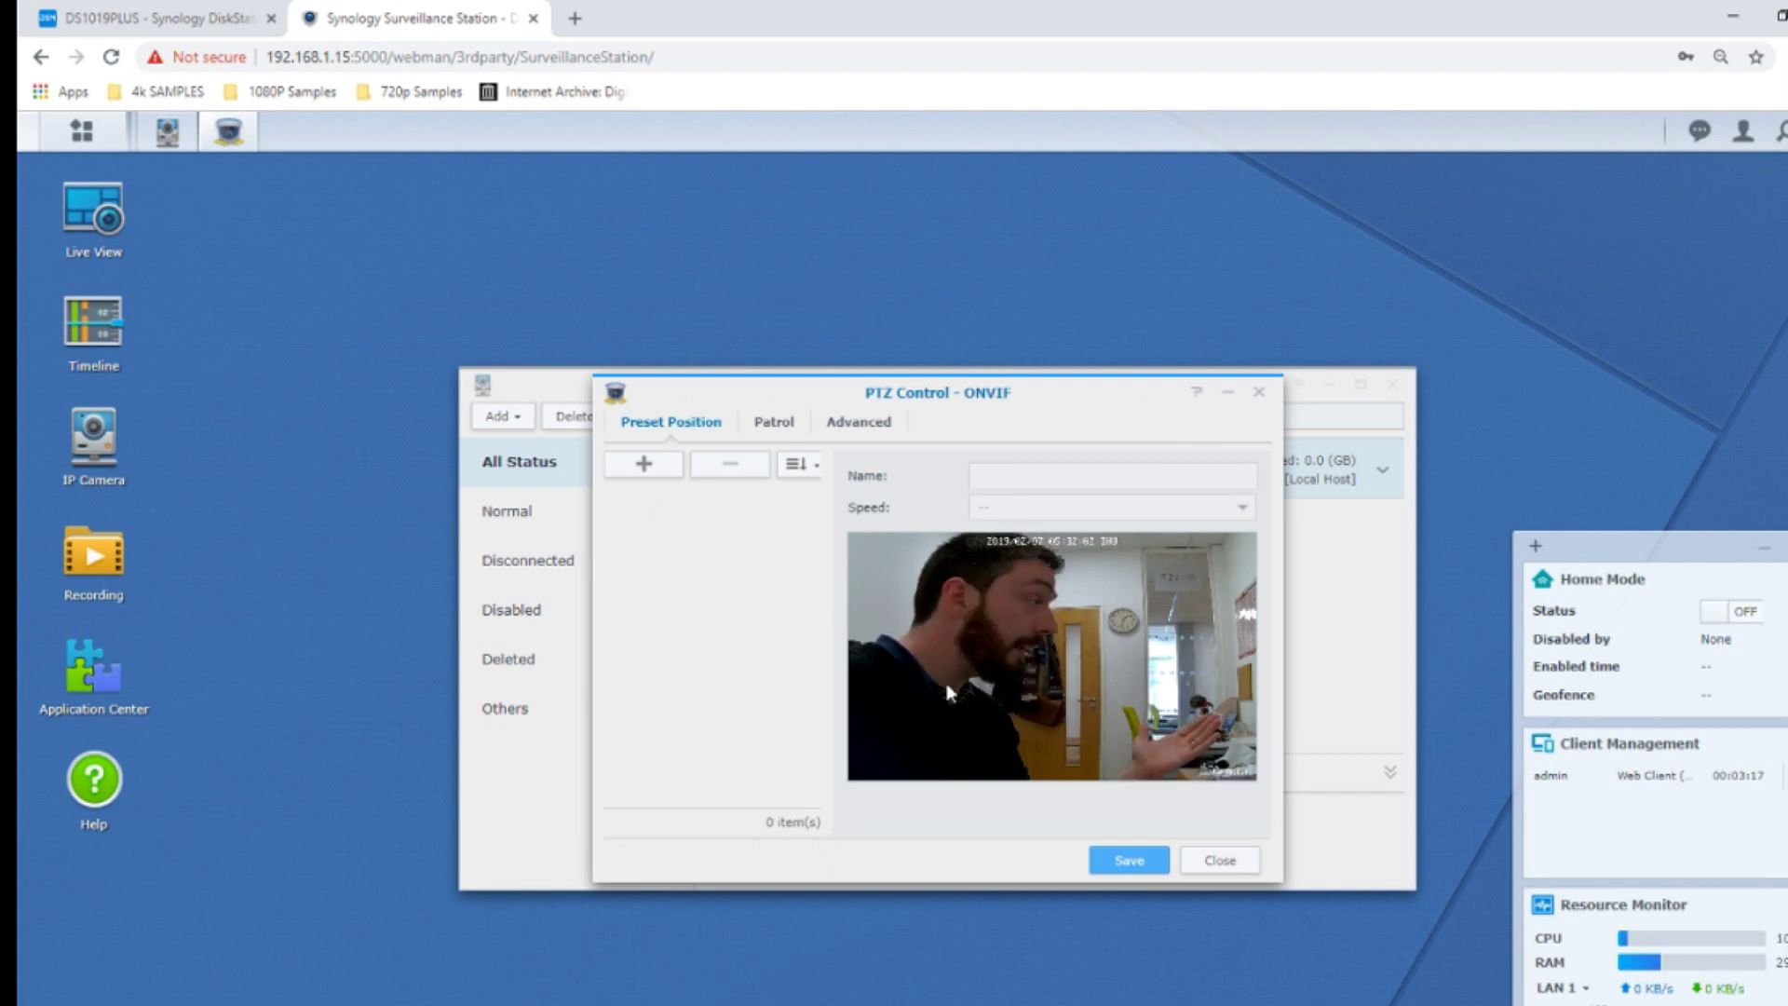
pyautogui.click(773, 421)
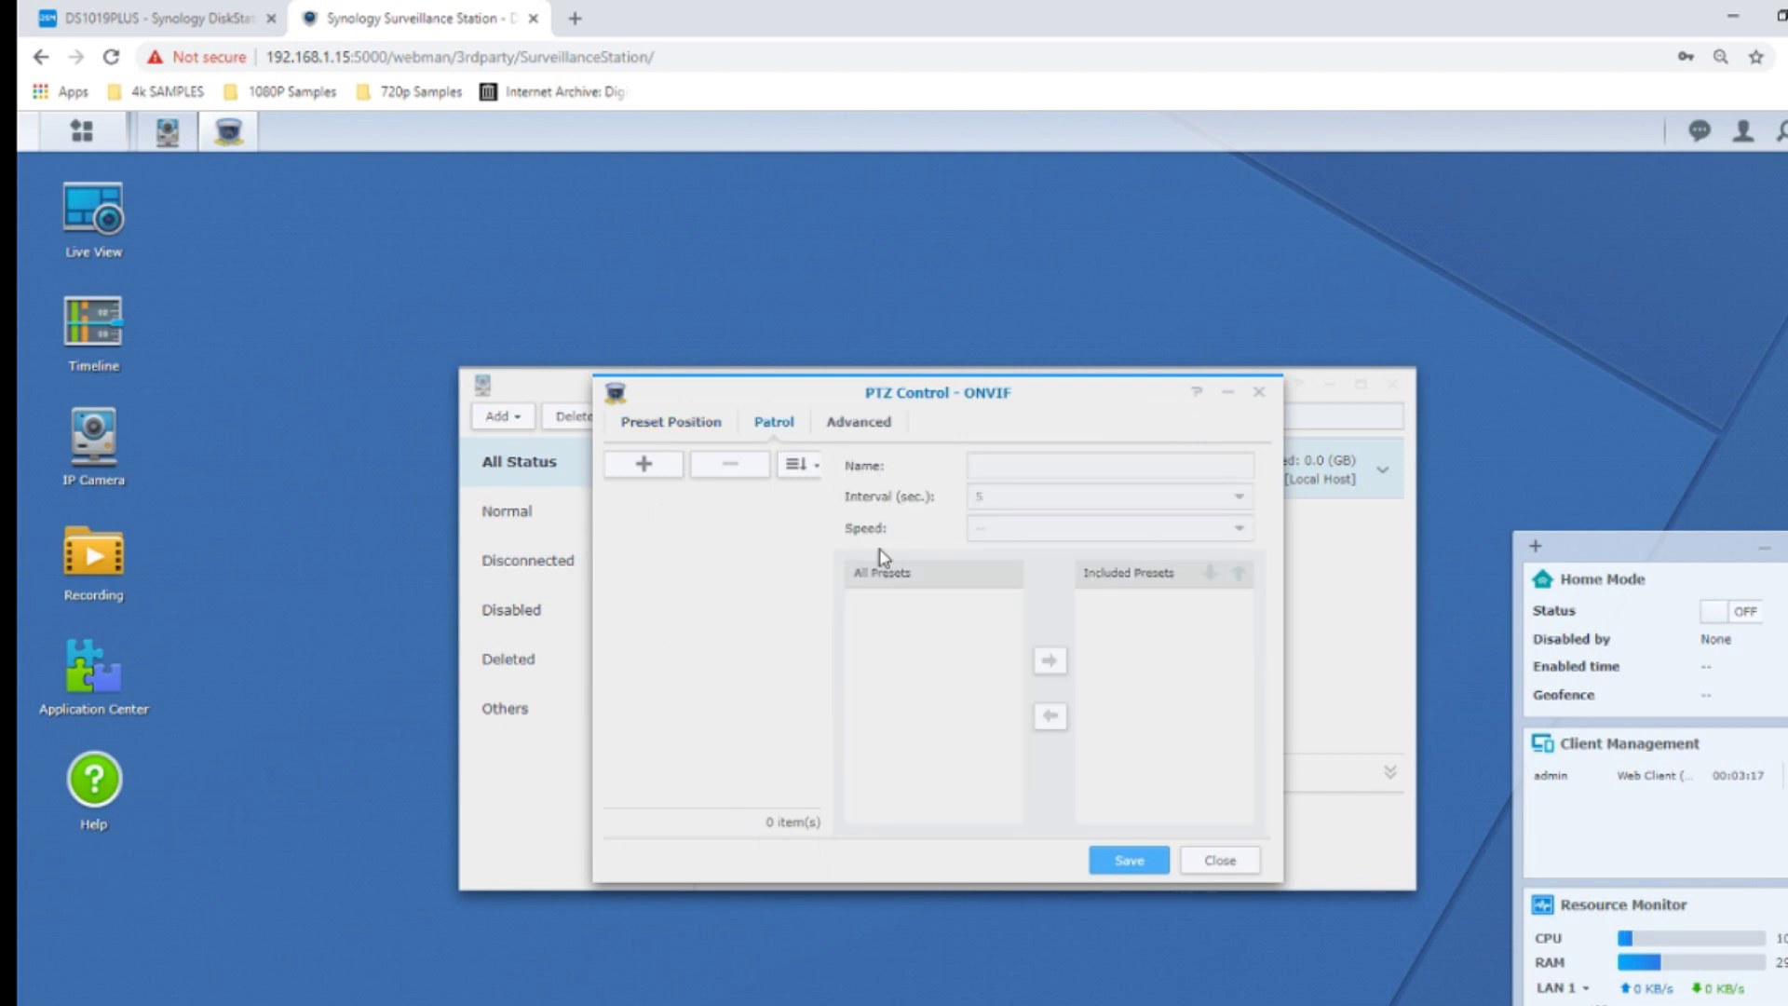
pyautogui.click(655, 430)
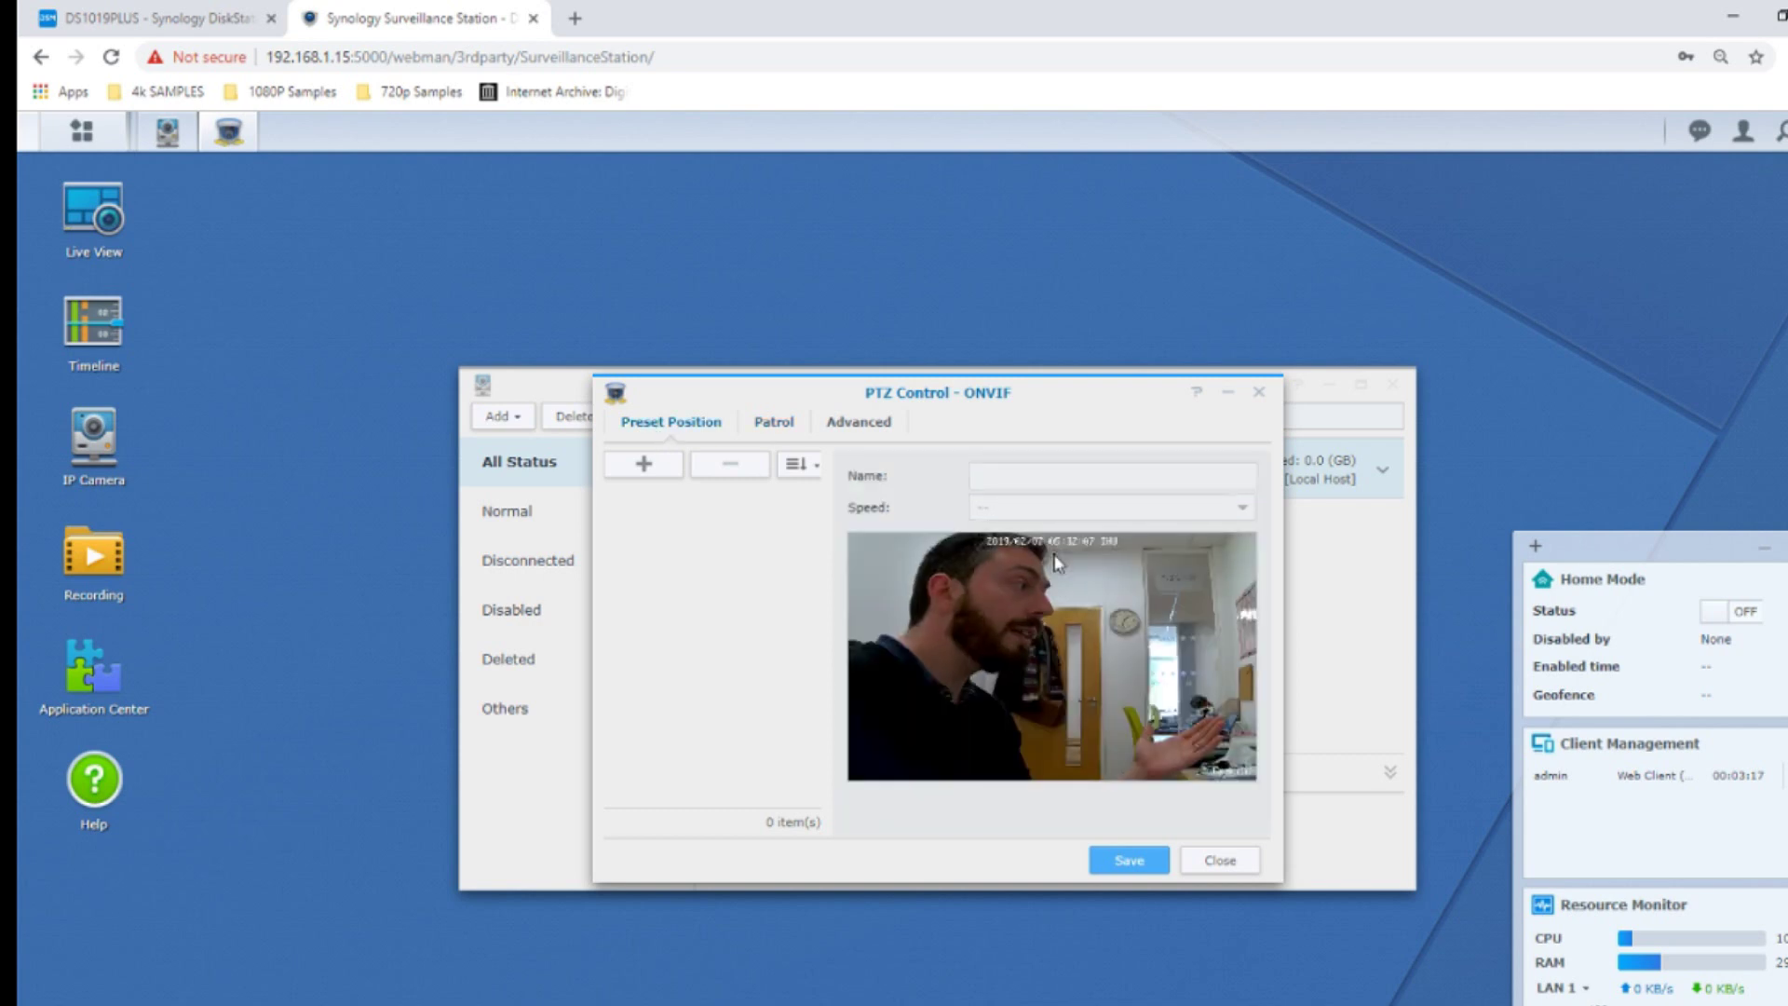
pyautogui.click(888, 437)
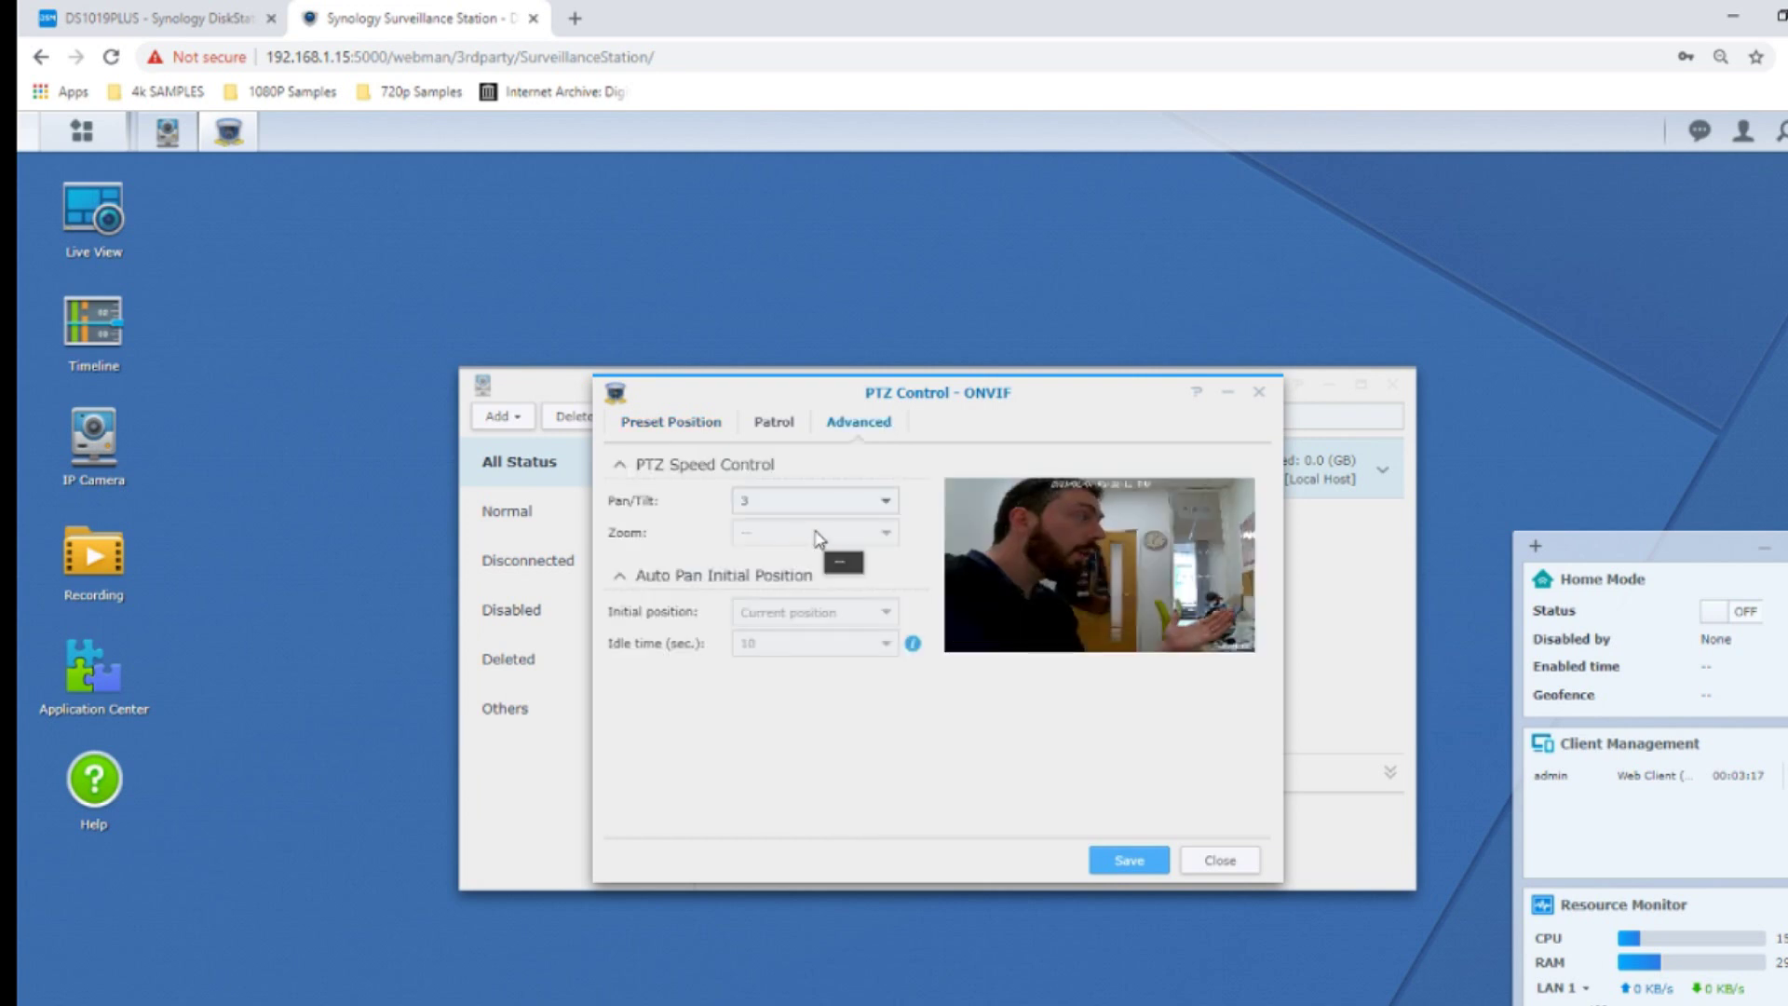
pyautogui.press('Escape')
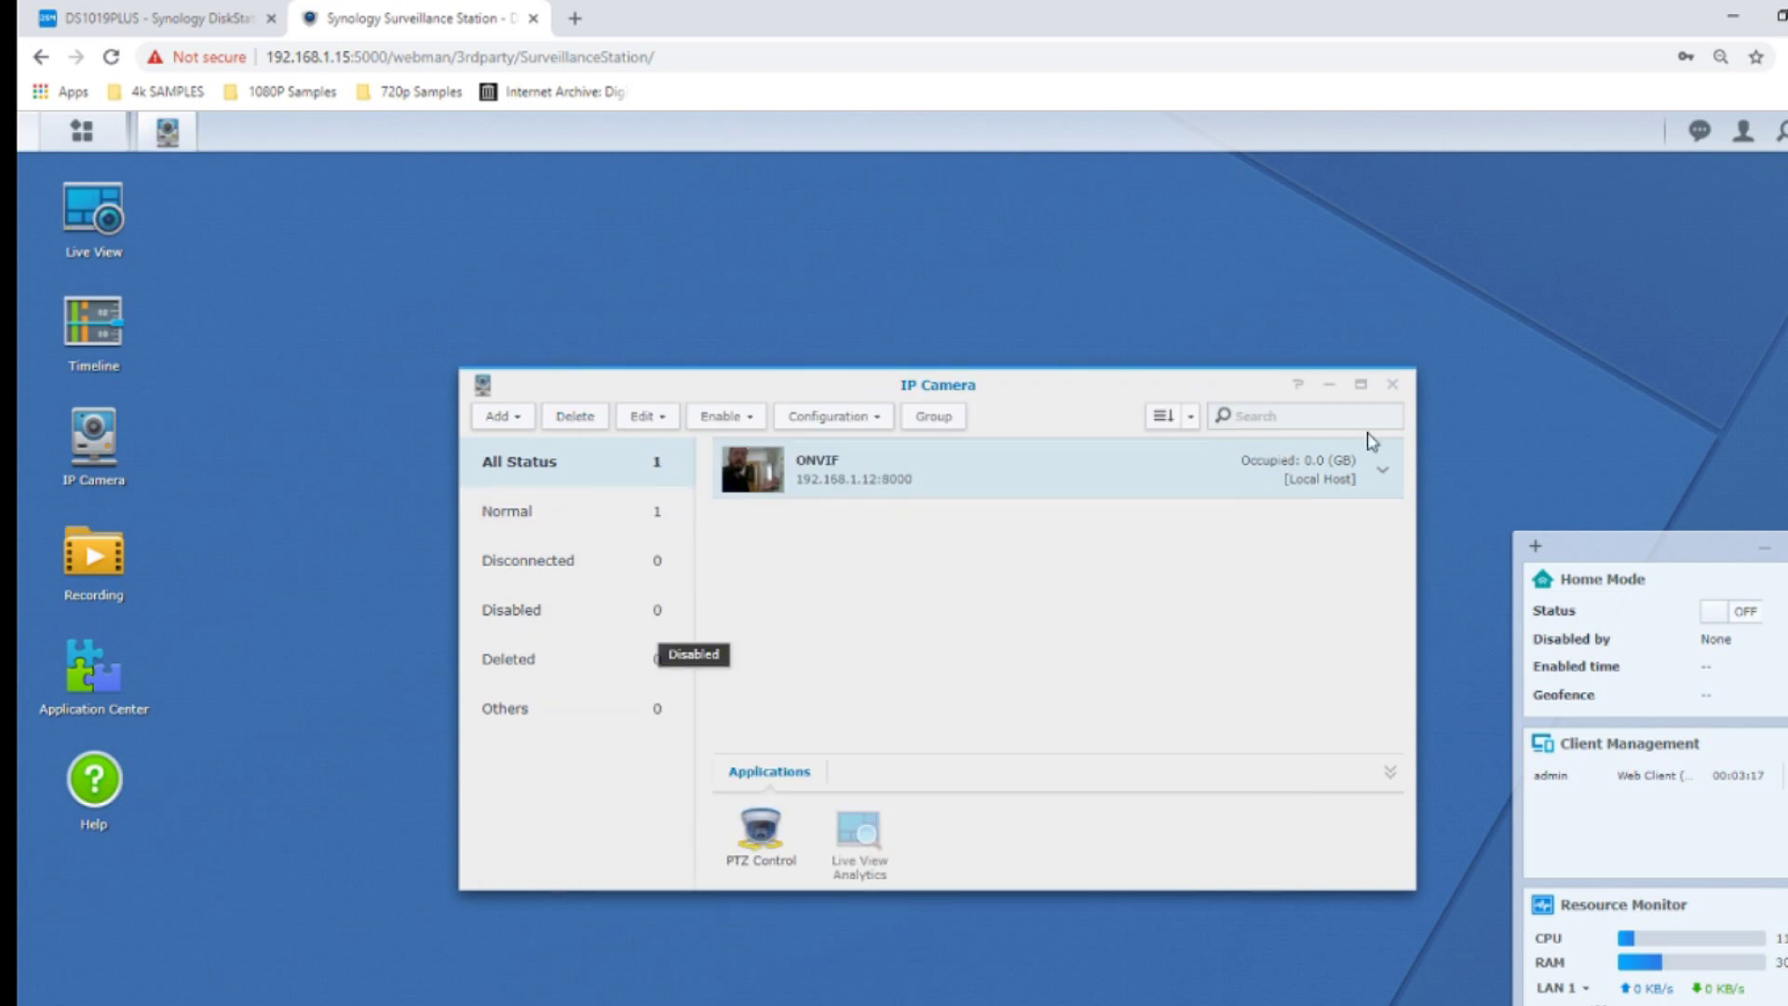
# - Close the IP Camera list with Escape and open Live View
pyautogui.press('Escape')
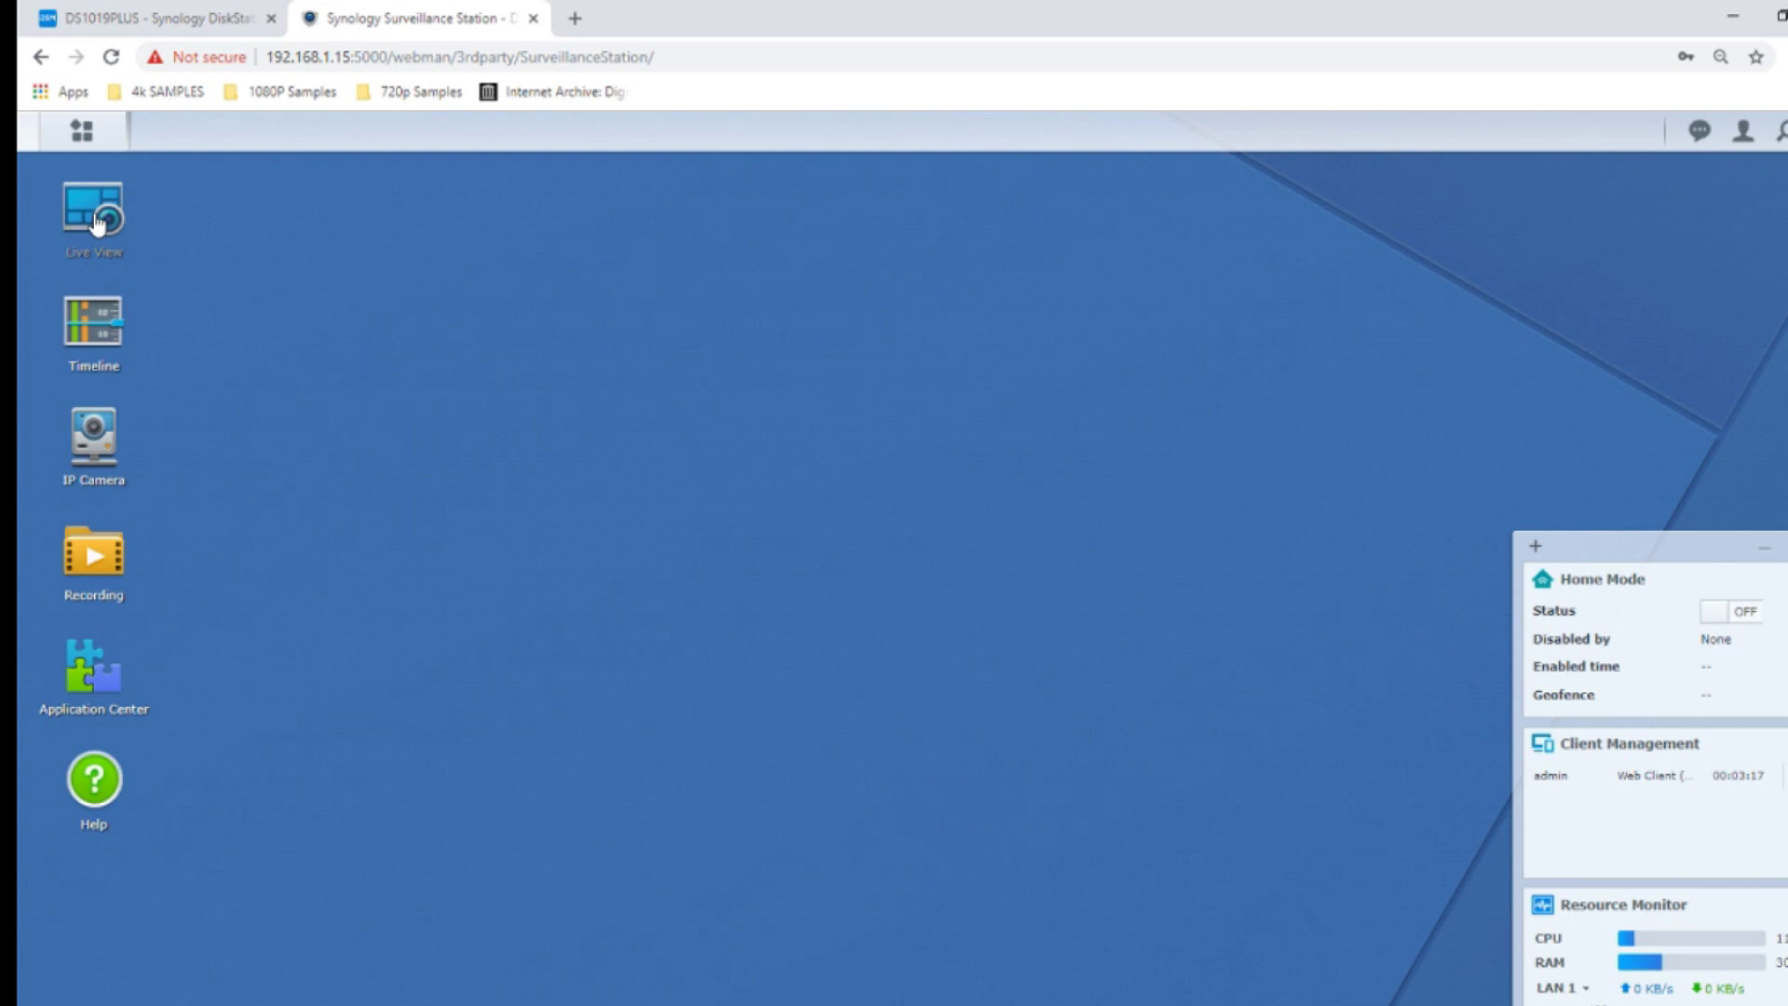
pyautogui.click(97, 222)
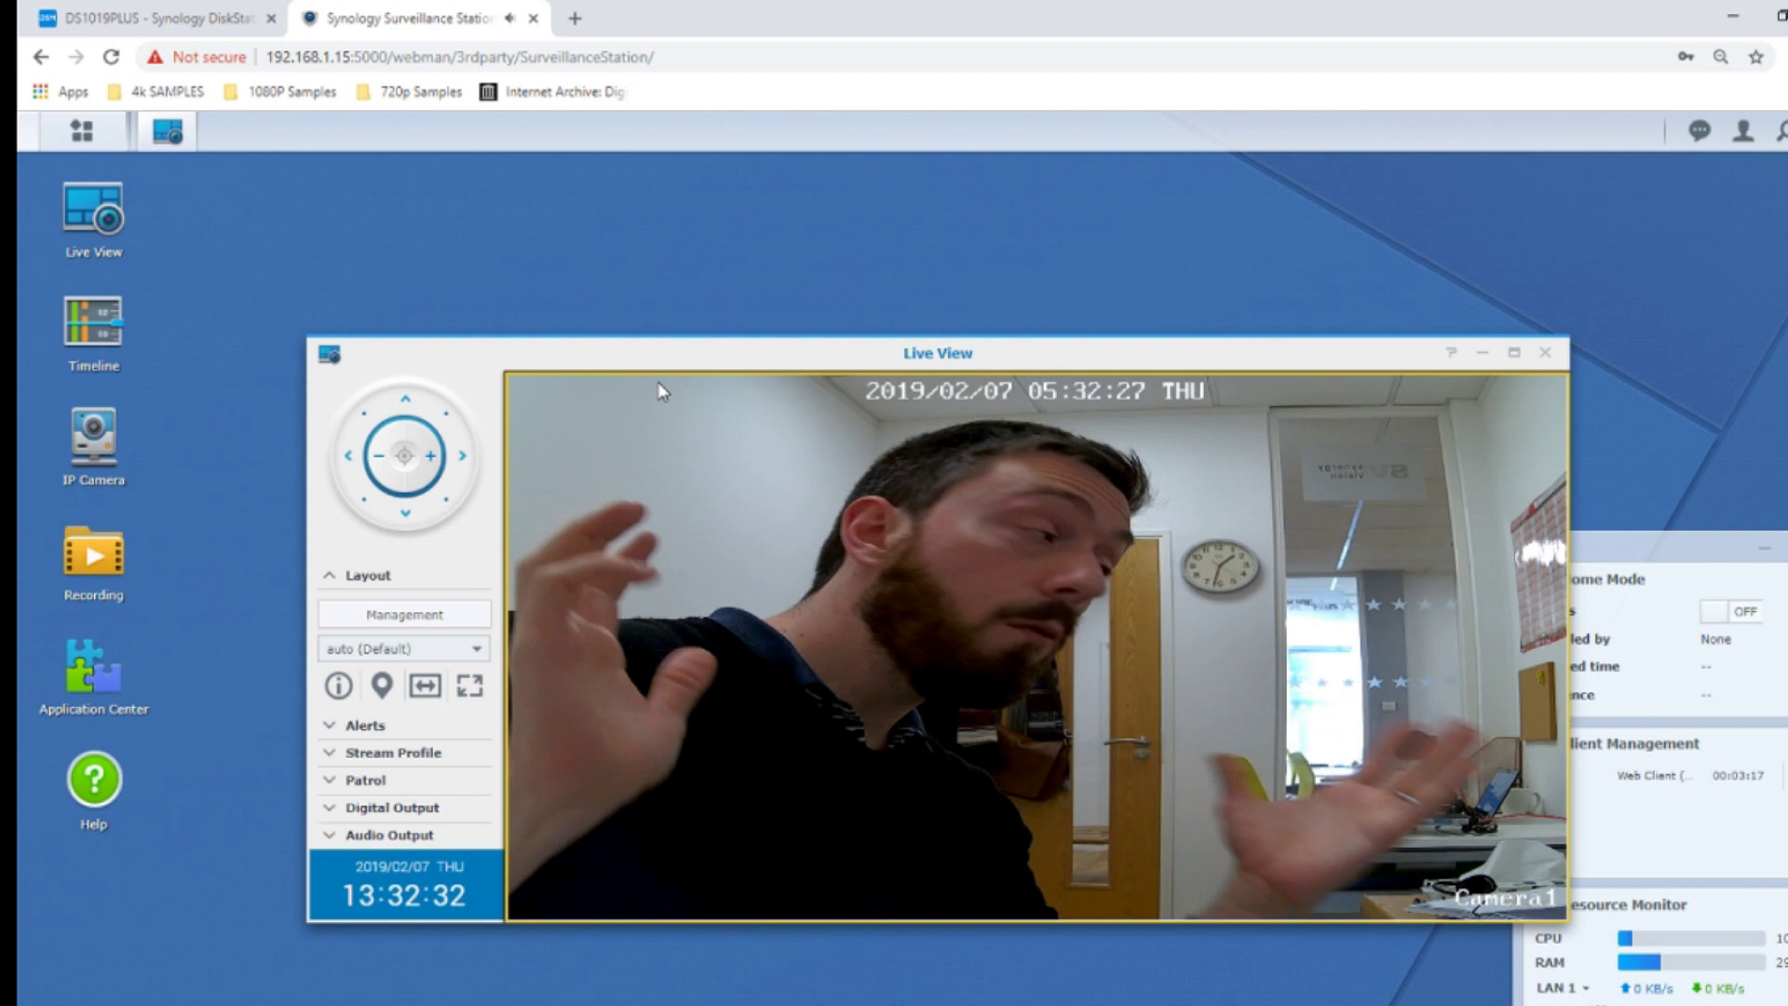
# - Wait for both camera feeds to start streaming in the Default Live View layout
pyautogui.moveTo(709, 512)
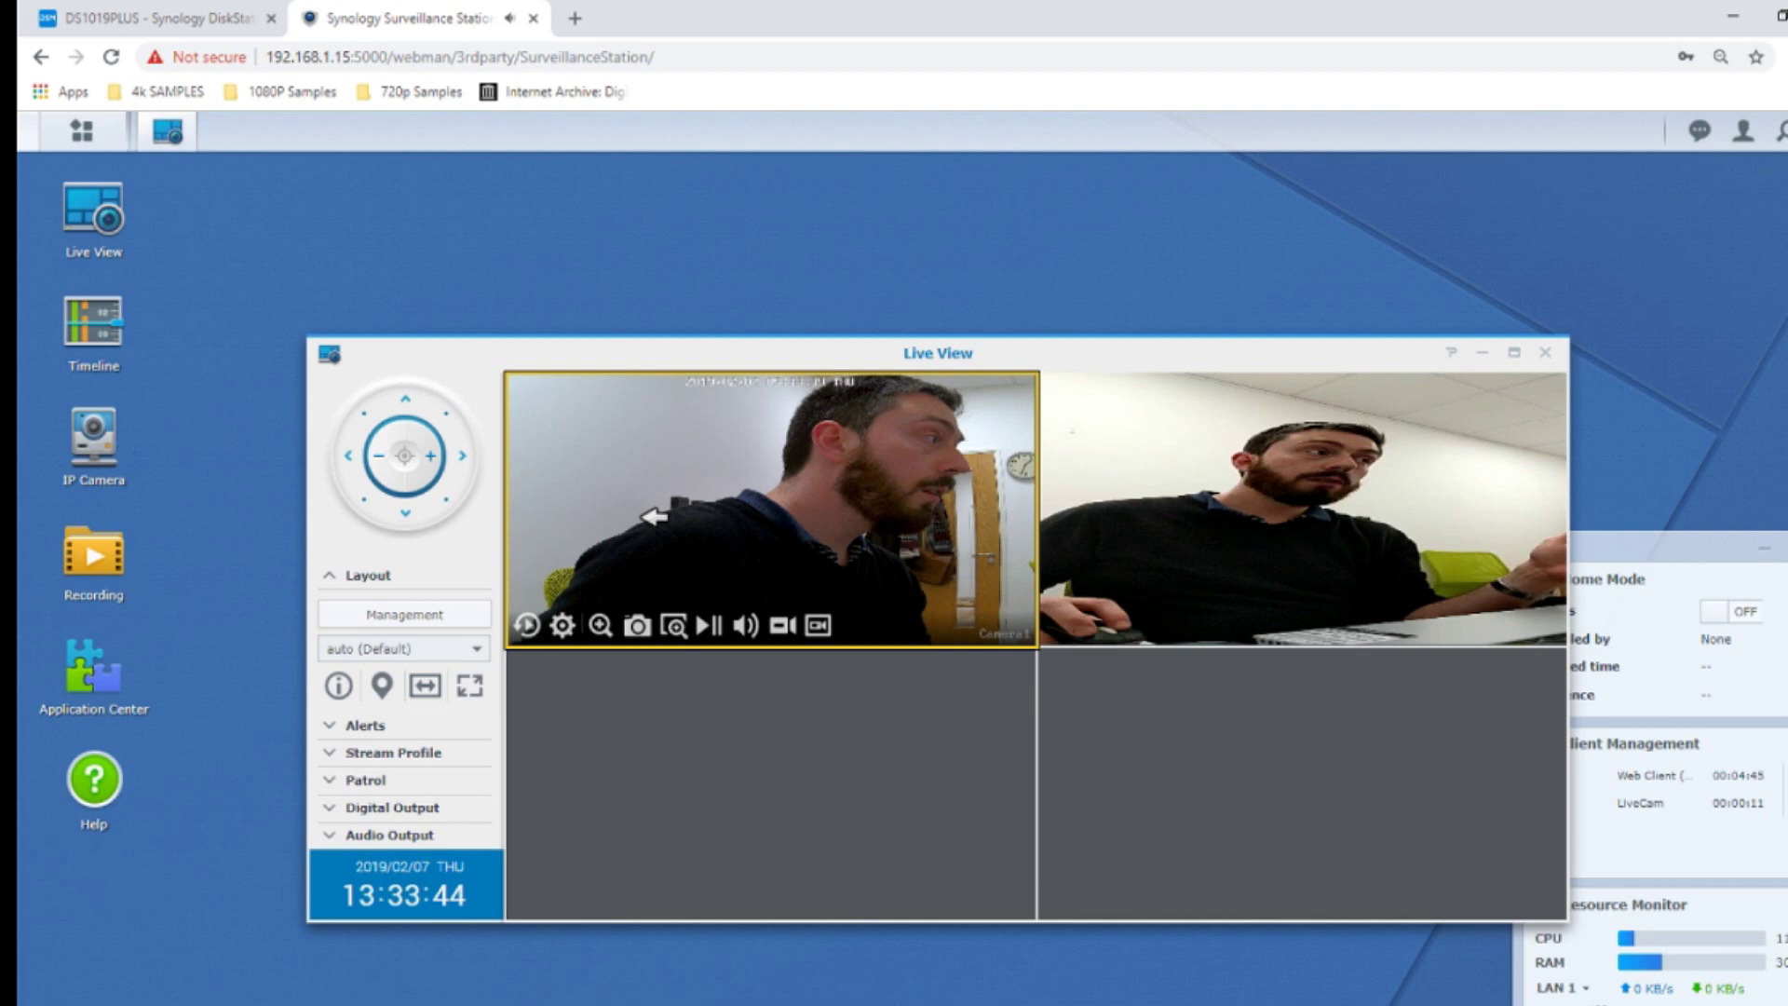
# - Zoom digitally into the left camera feed in Live View, with the overview inset showing
pyautogui.click(601, 624)
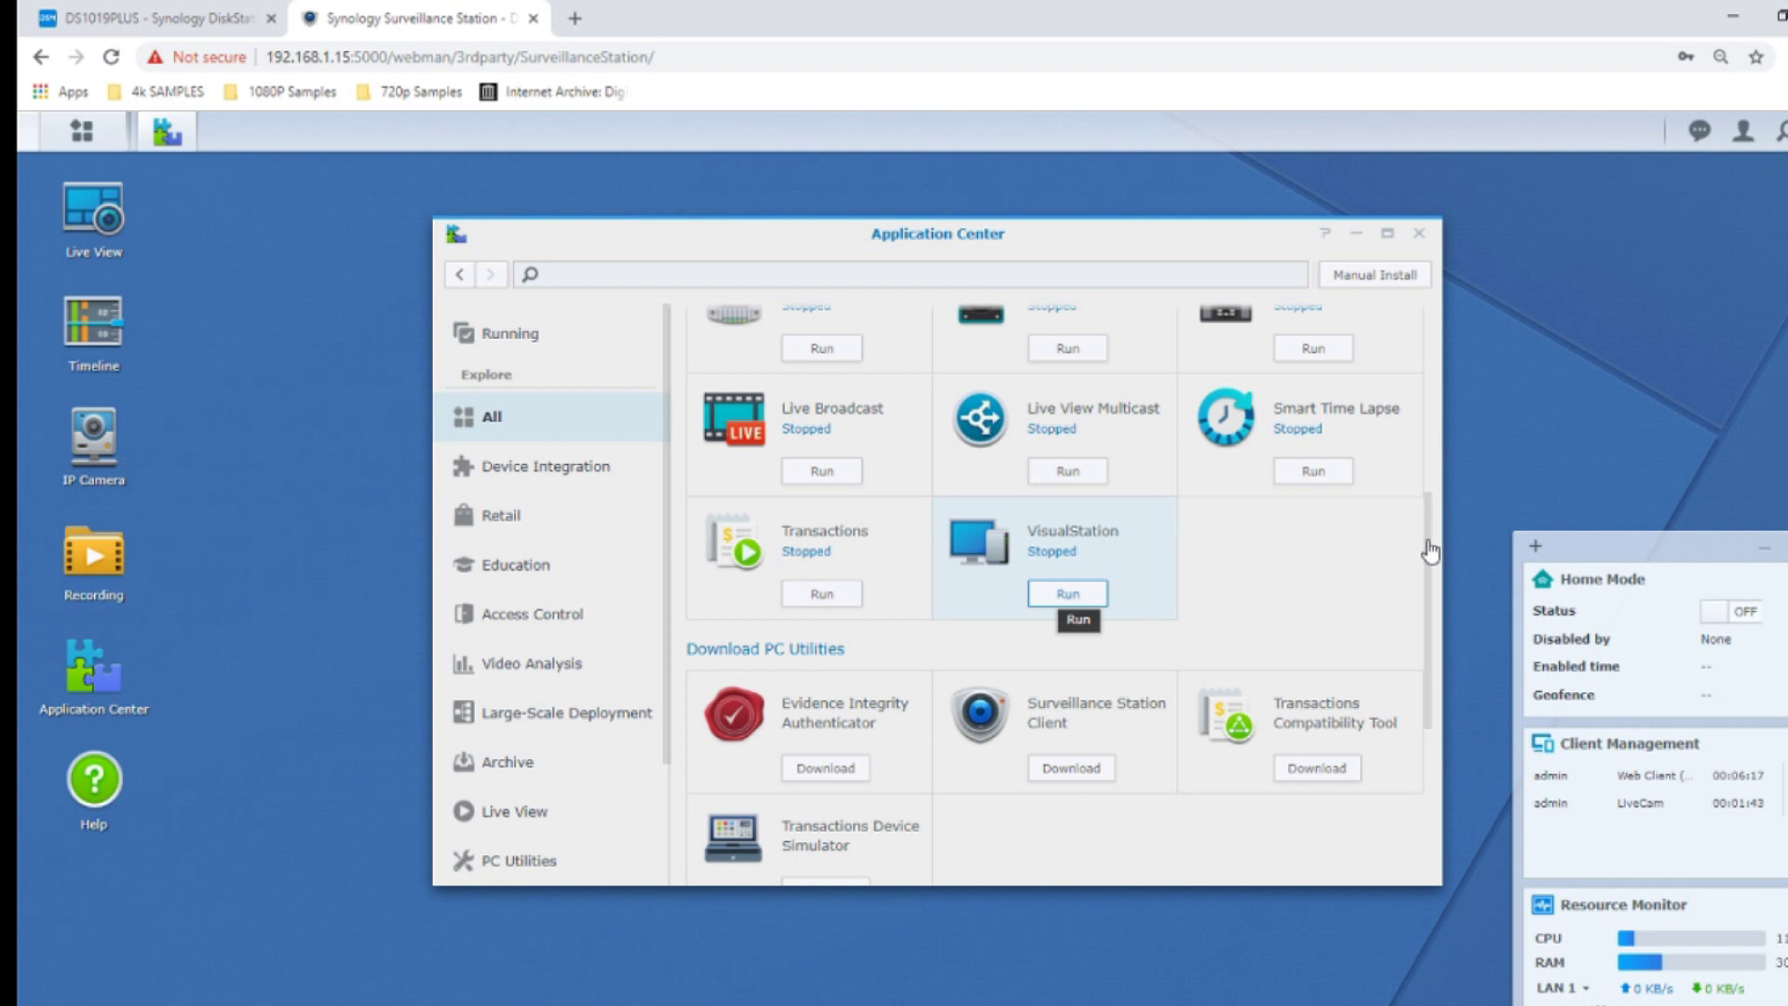
# - Scroll up through the Application Center app list to Client Management and Device Pack
pyautogui.scroll(5, 1378, 531)
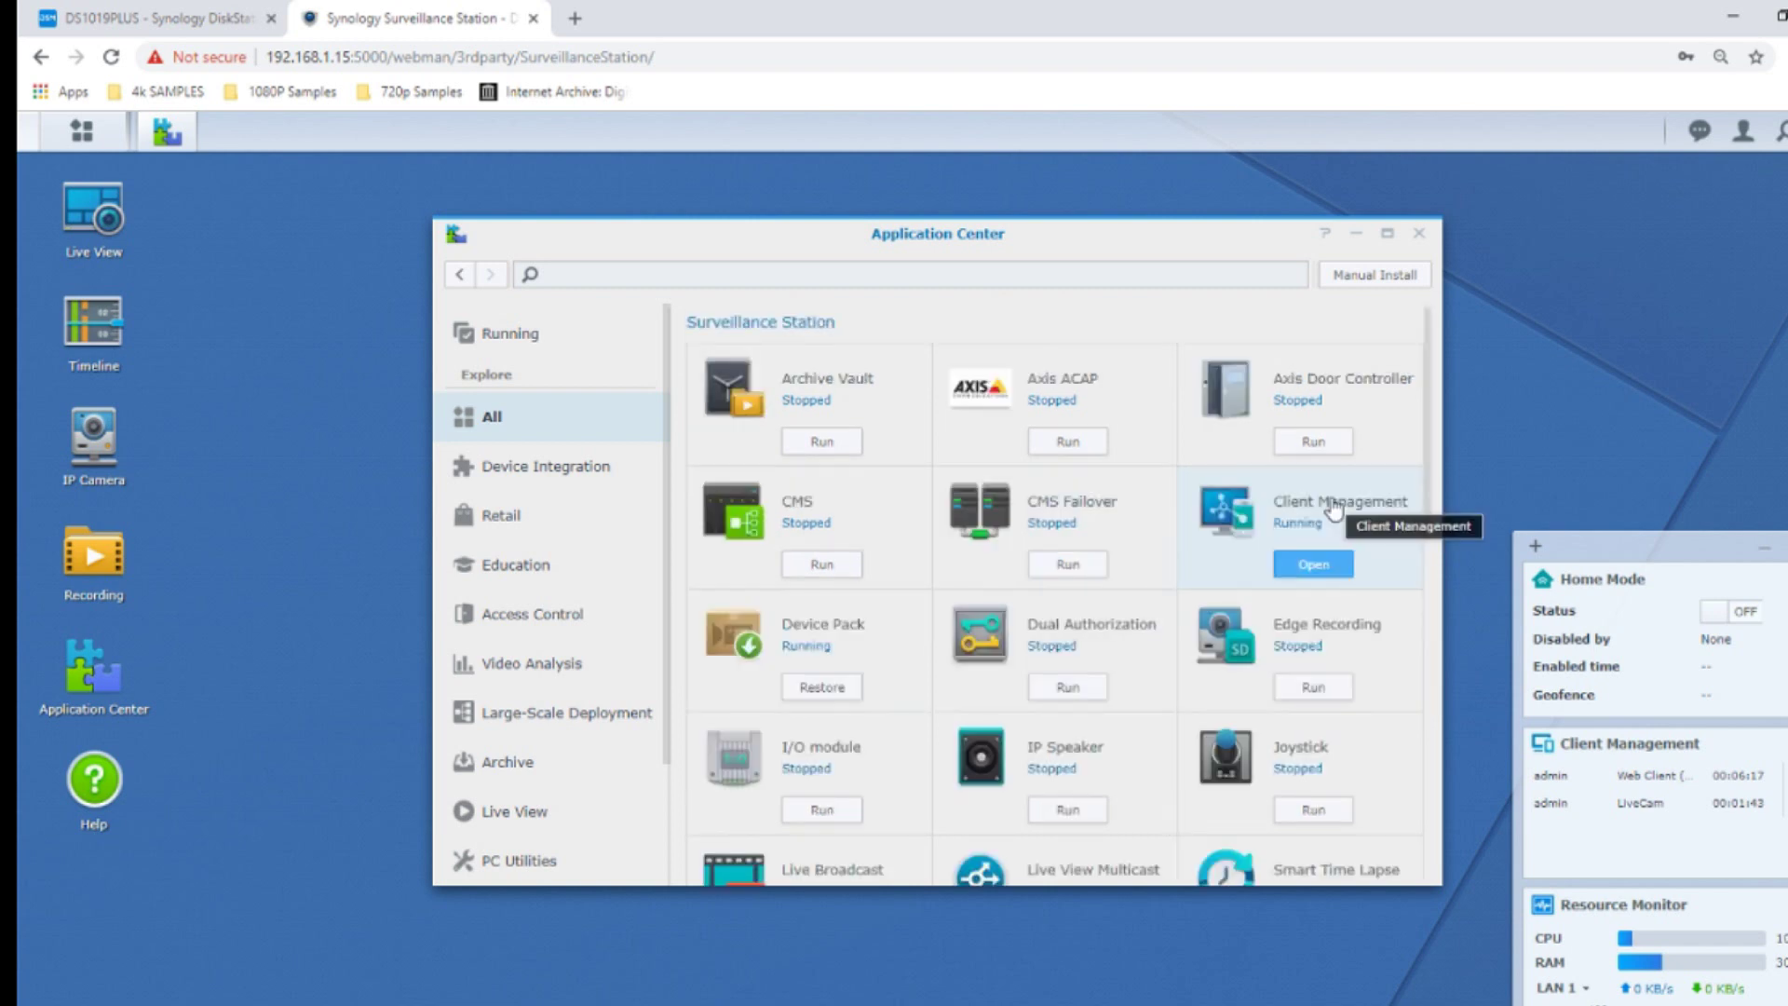